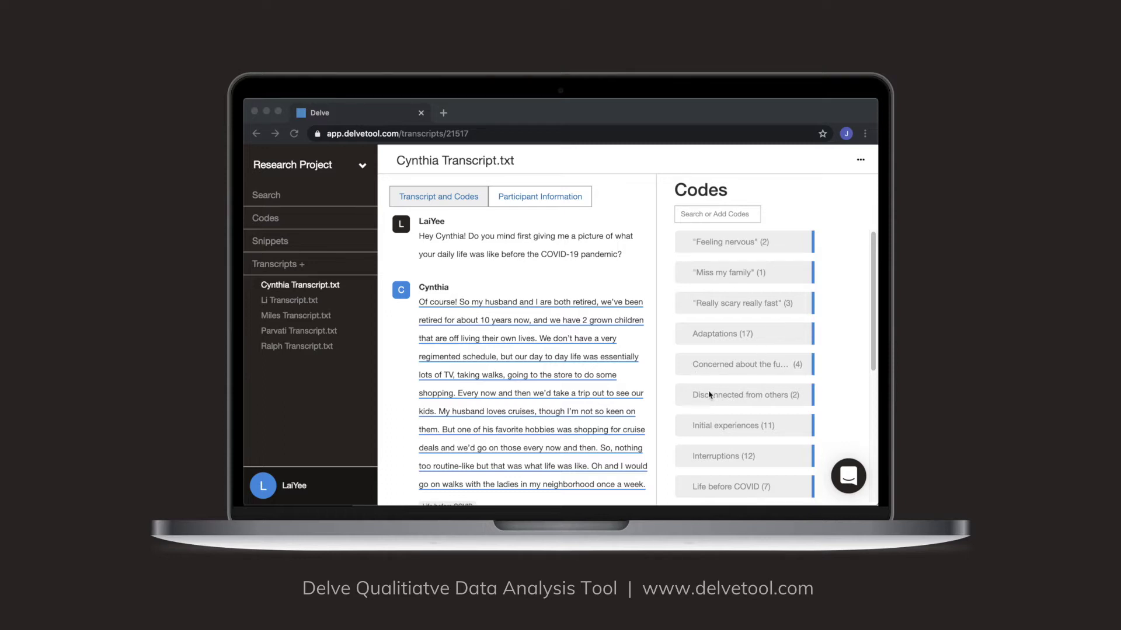
# Step: Review the details of the Concerned about the future code
pyautogui.click(842, 360)
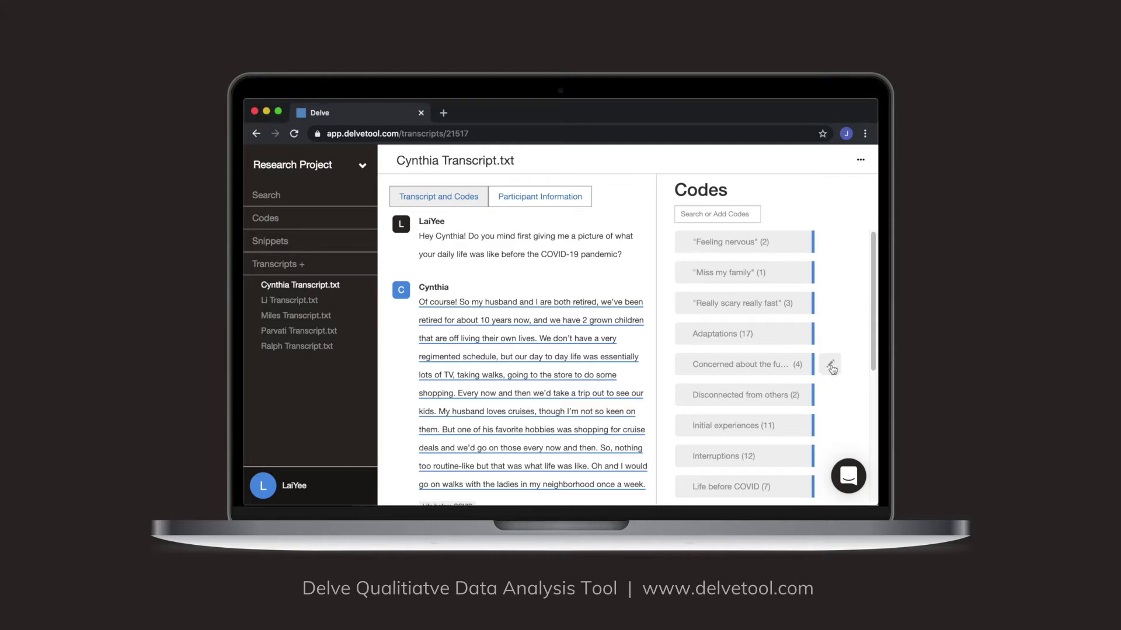
pyautogui.click(832, 368)
pyautogui.click(814, 387)
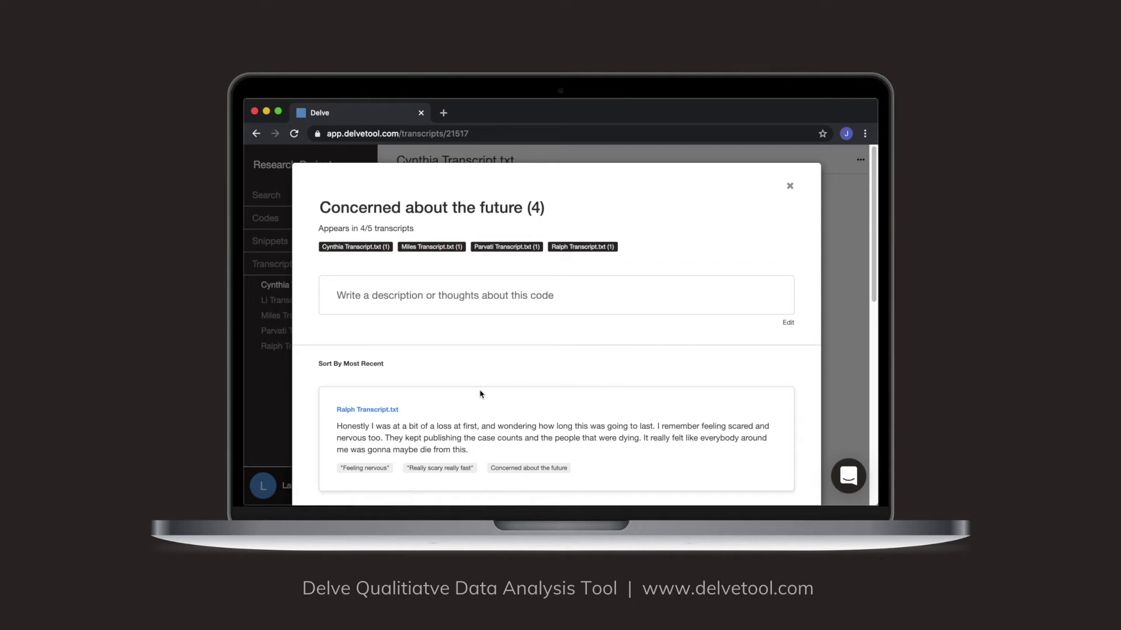
pyautogui.scroll(-1, 481, 394)
pyautogui.scroll(-1, 481, 393)
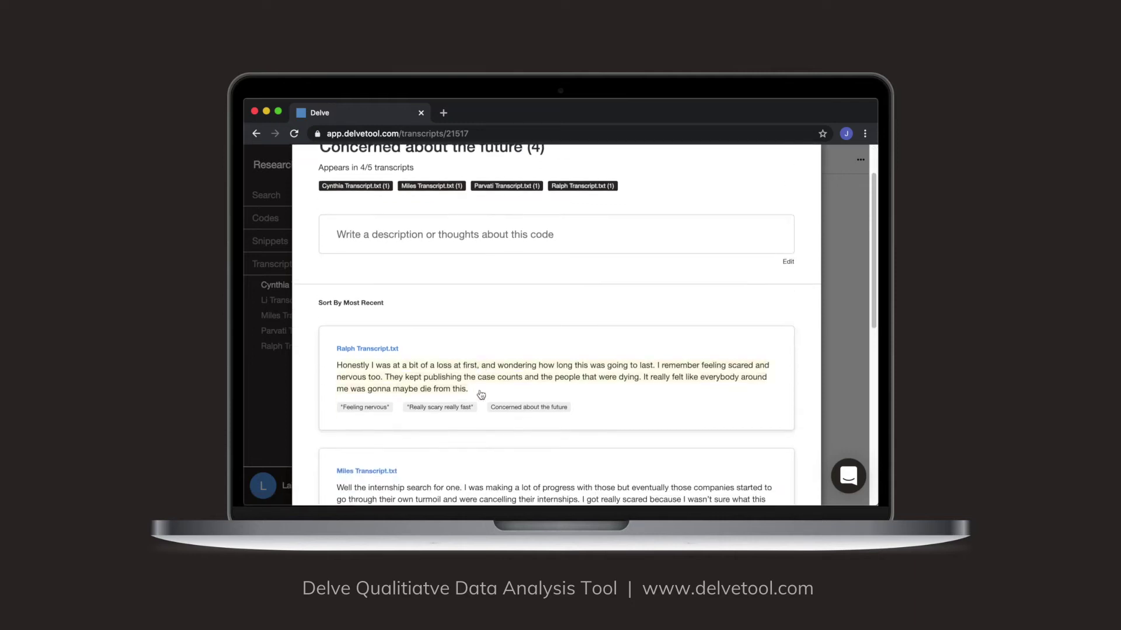
pyautogui.scroll(-3, 399, 388)
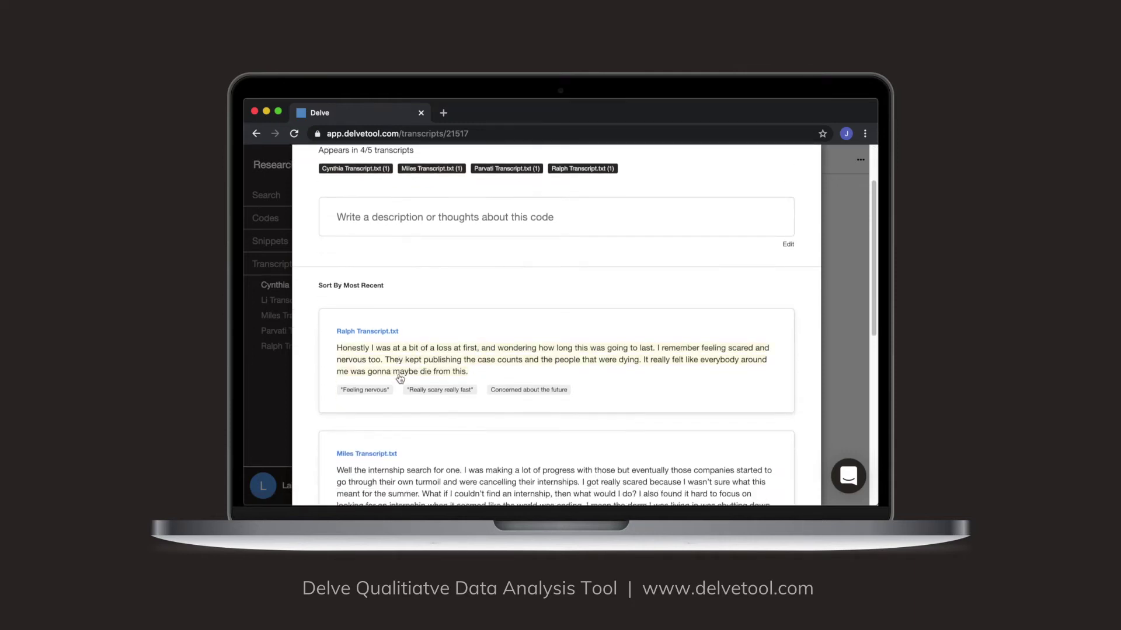
pyautogui.click(847, 337)
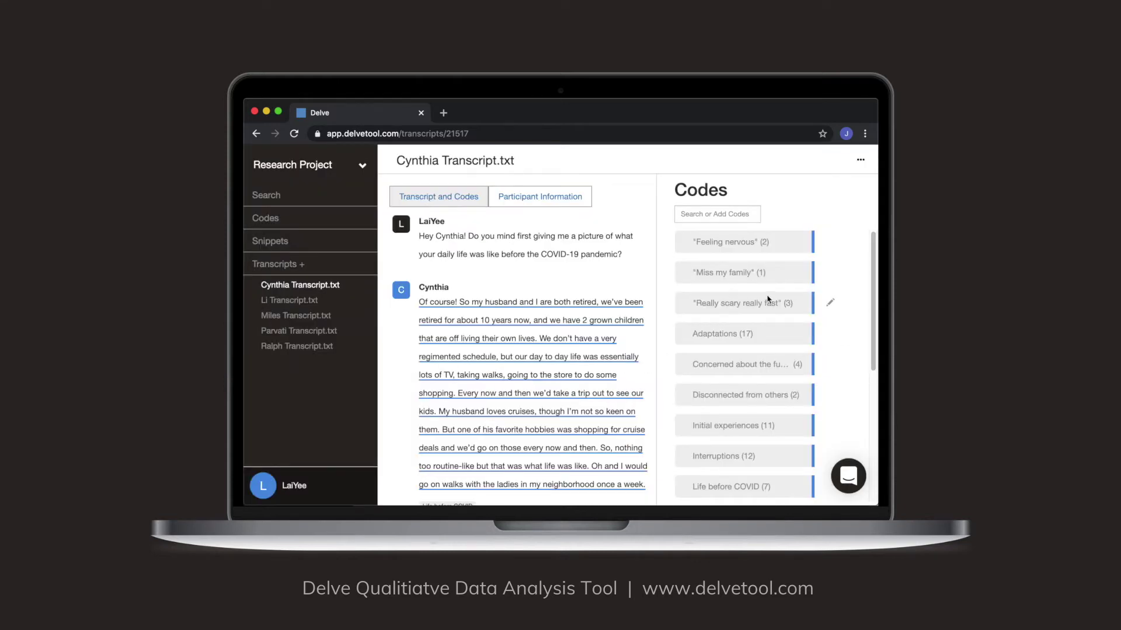
# Step: Review the details of the Feeling nervous code
pyautogui.click(830, 242)
pyautogui.click(766, 263)
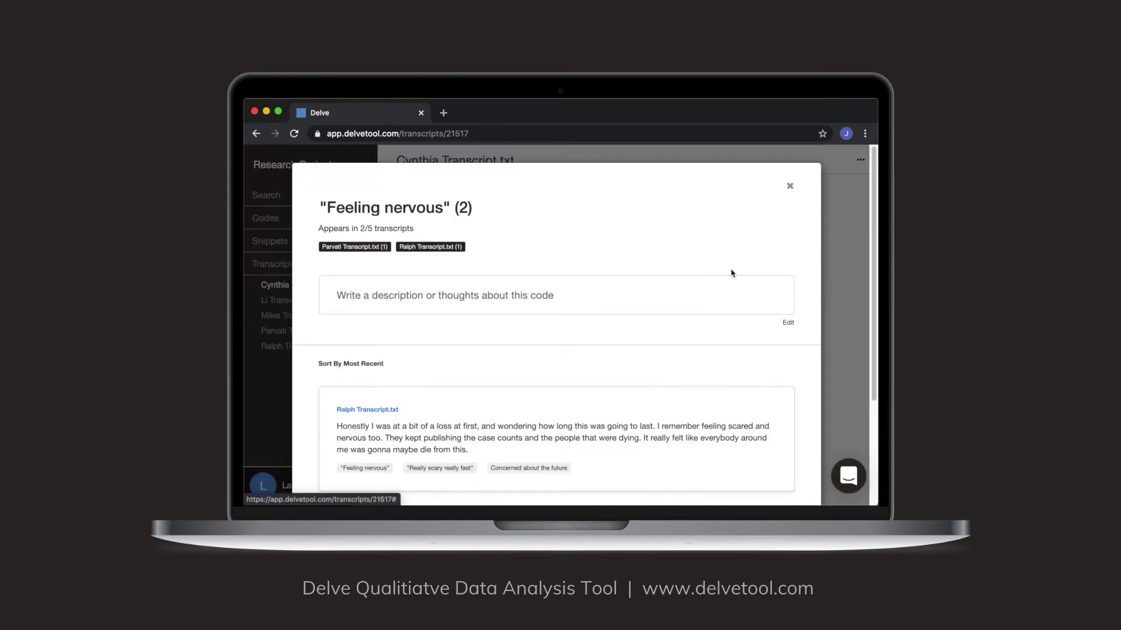
pyautogui.scroll(-3, 477, 439)
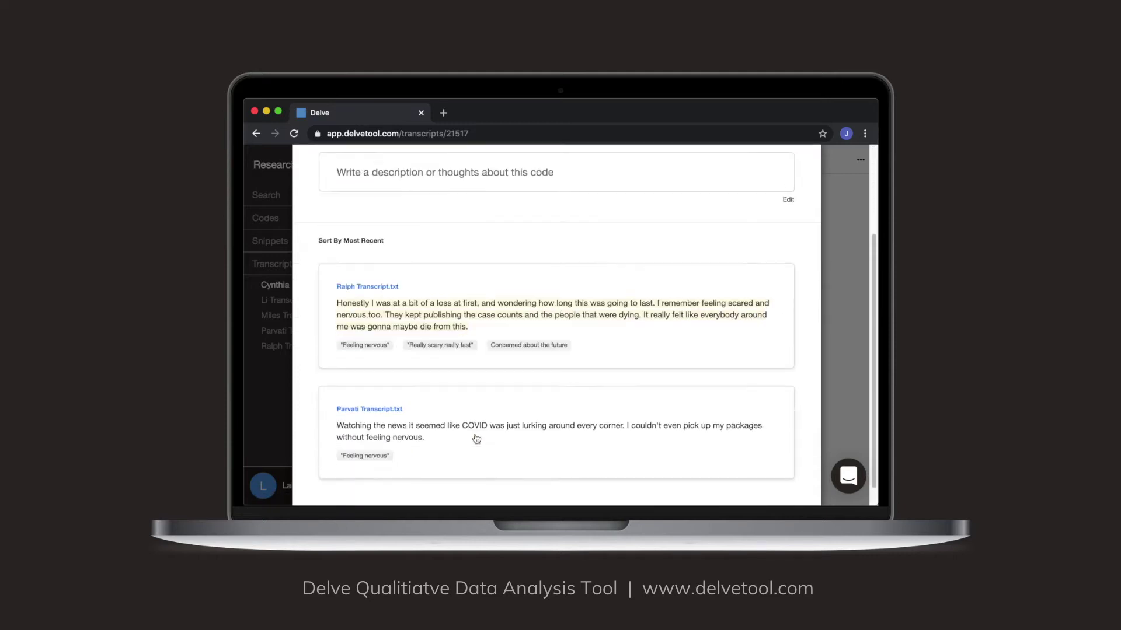
pyautogui.click(848, 352)
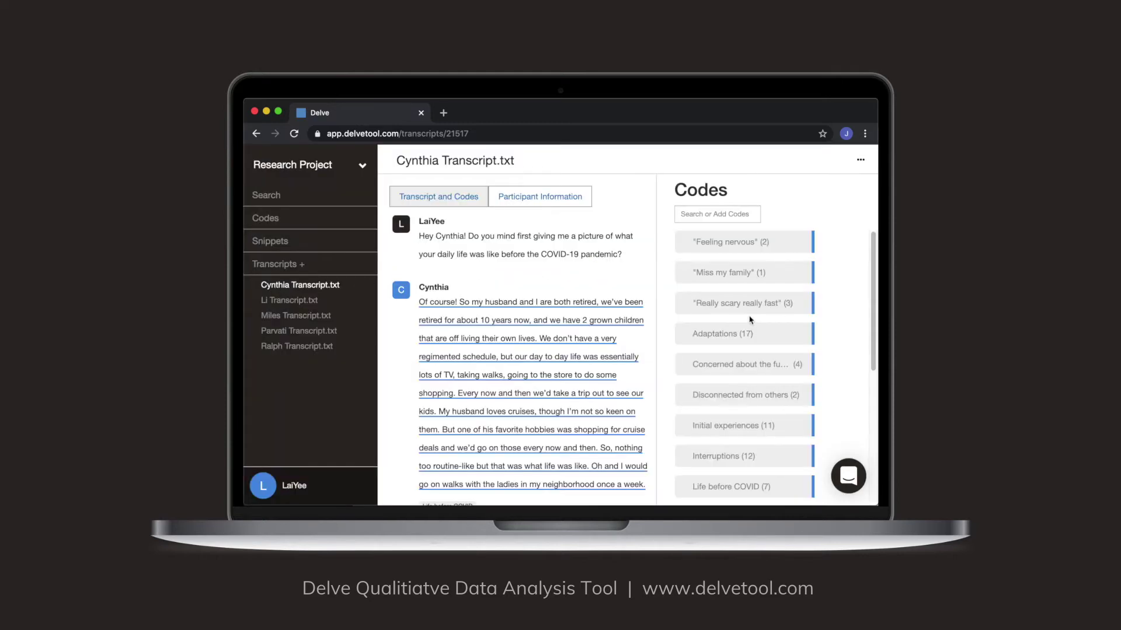
# Step: Add a new code named Anxiety
pyautogui.click(726, 216)
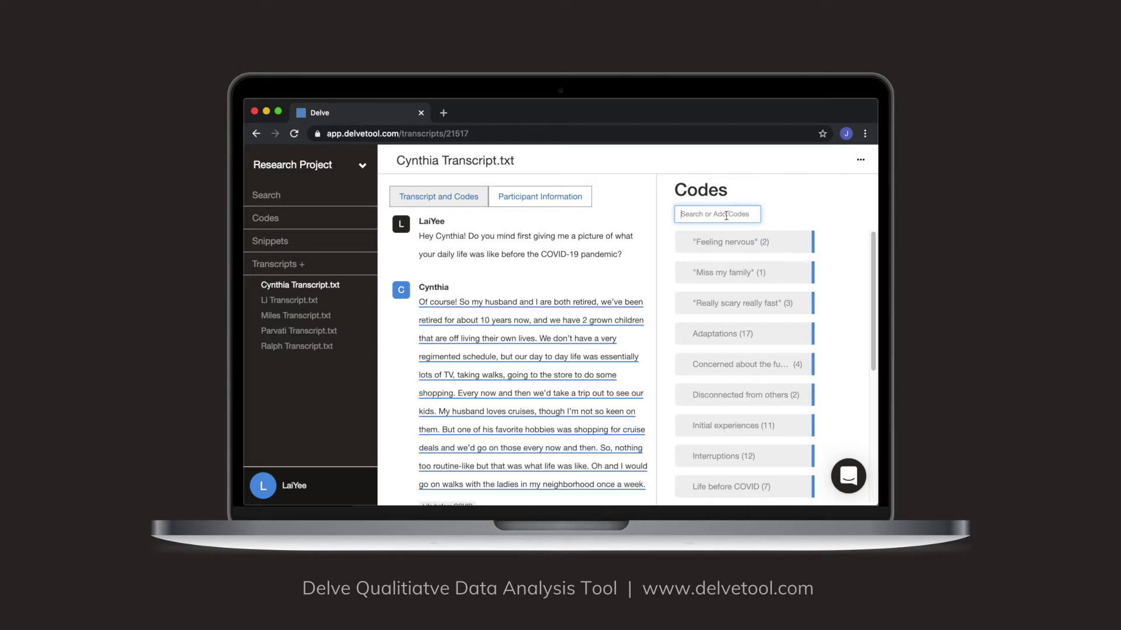
pyautogui.write('Anxiety')
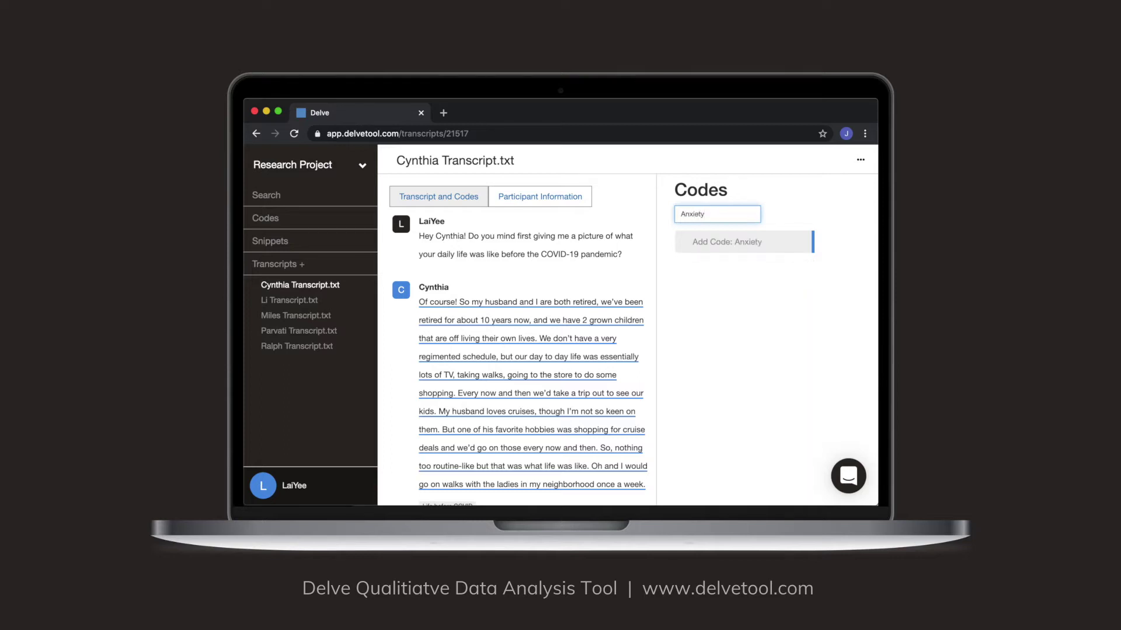
pyautogui.press('Return')
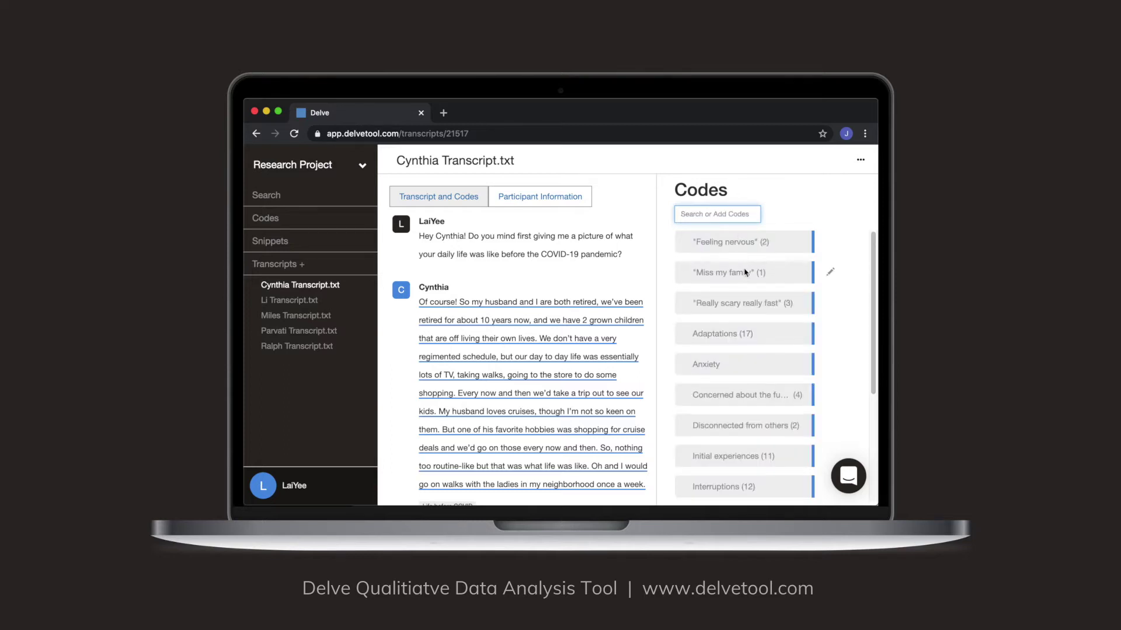
# Step: Nest Feeling nervous, Concerned about the future and Really scary really fast under Anxiety
pyautogui.scroll(-1, 730, 379)
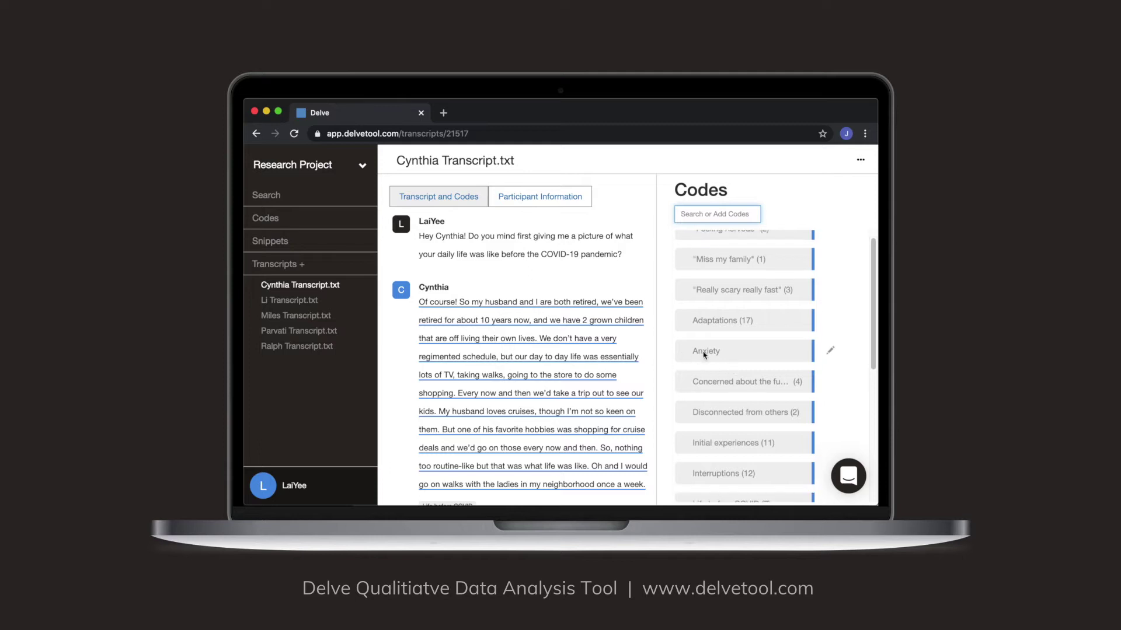
pyautogui.scroll(1, 732, 350)
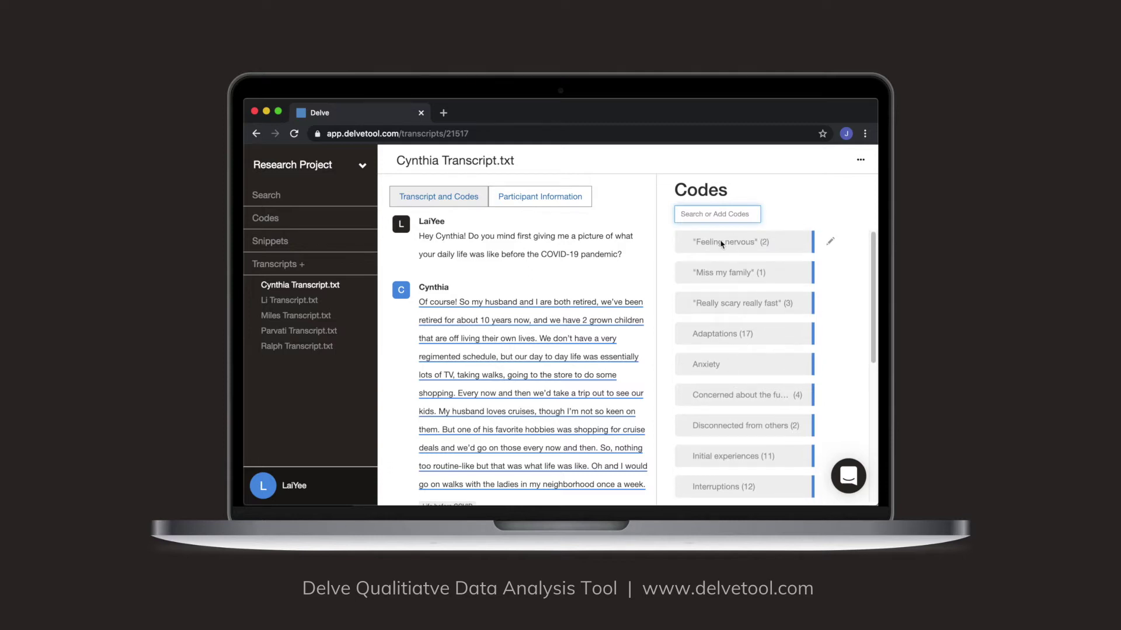
pyautogui.moveTo(722, 244); pyautogui.dragTo(719, 358)
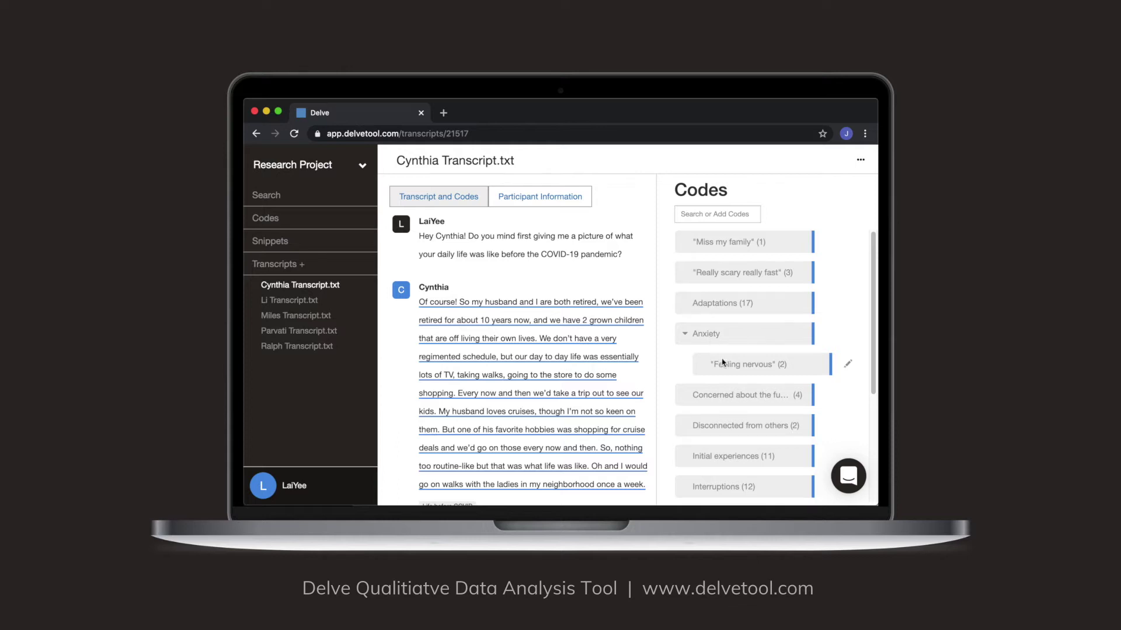
pyautogui.moveTo(713, 395); pyautogui.dragTo(713, 359)
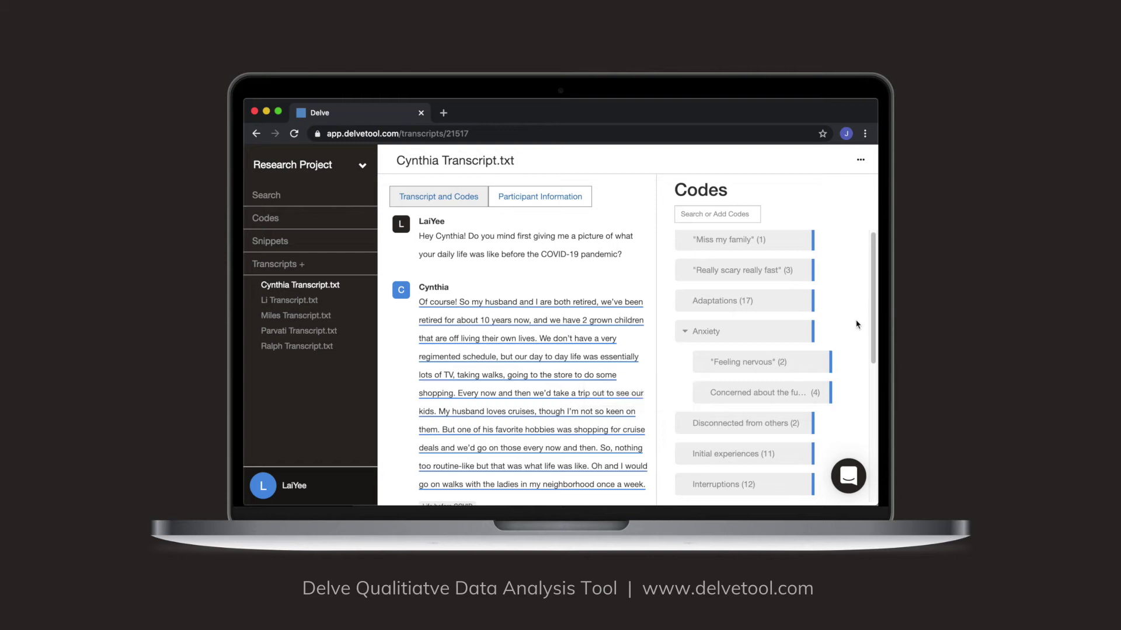
pyautogui.click(707, 274)
pyautogui.moveTo(707, 275); pyautogui.dragTo(711, 367)
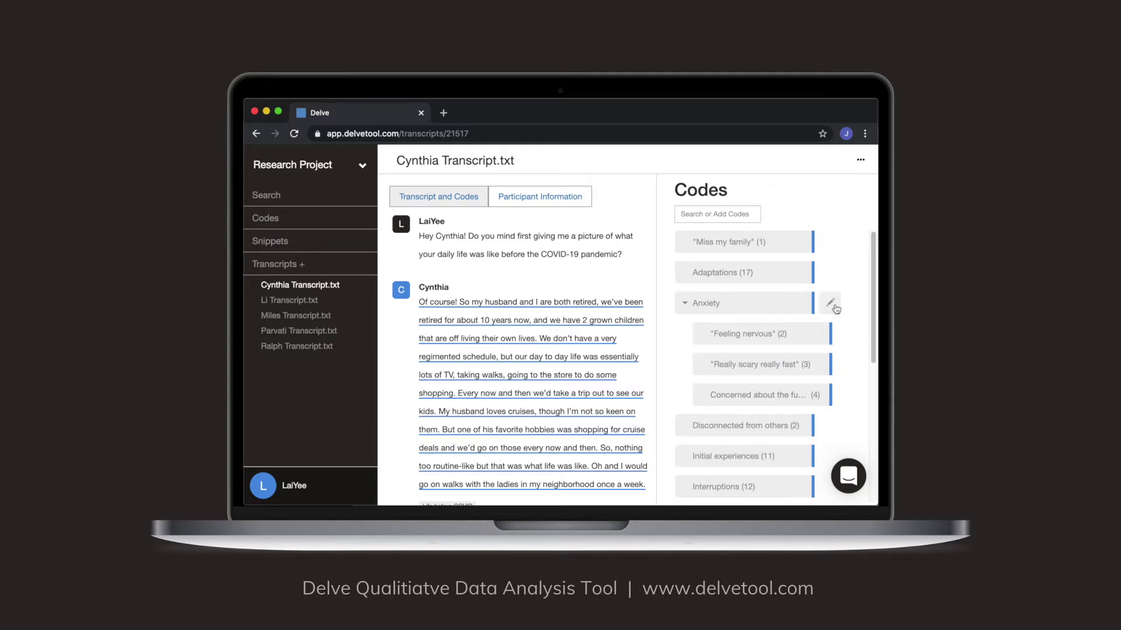
pyautogui.click(830, 303)
# Step: Enter 'Feeling anxiety about the changing COVID-19 situation.' as Anxiety's description
pyautogui.click(811, 326)
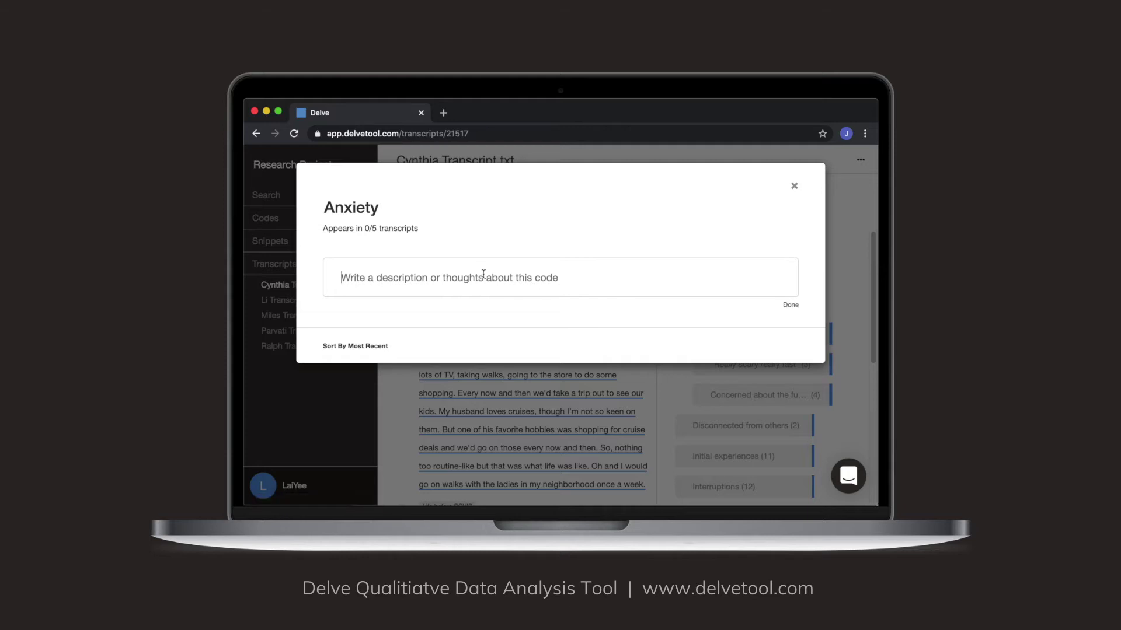
pyautogui.write('Feeling an')
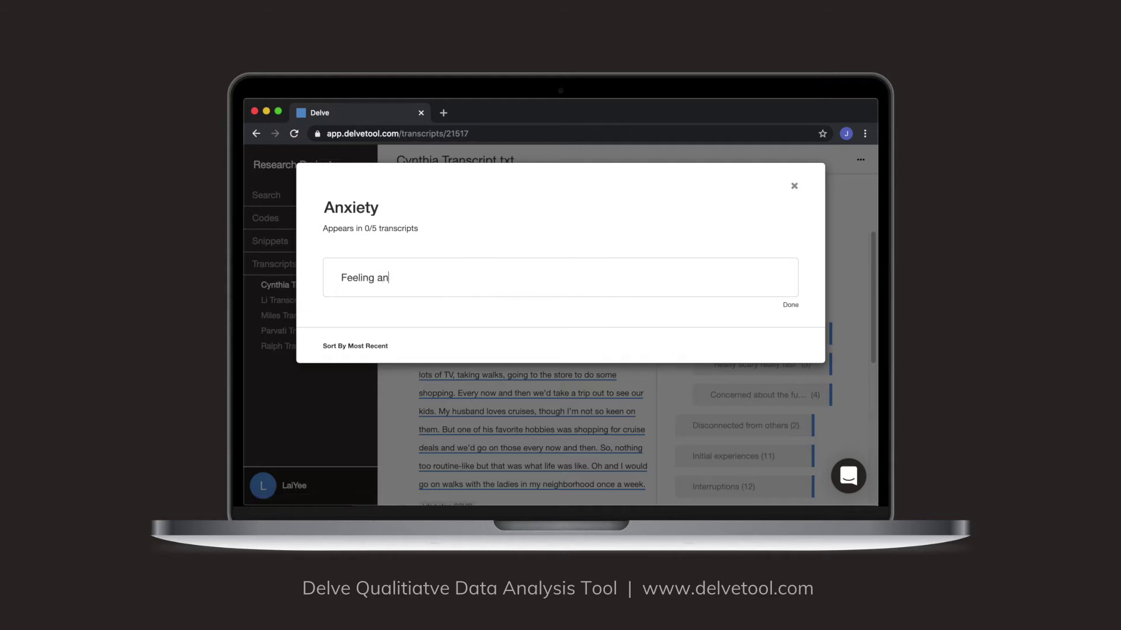
pyautogui.write('xiety about the changi')
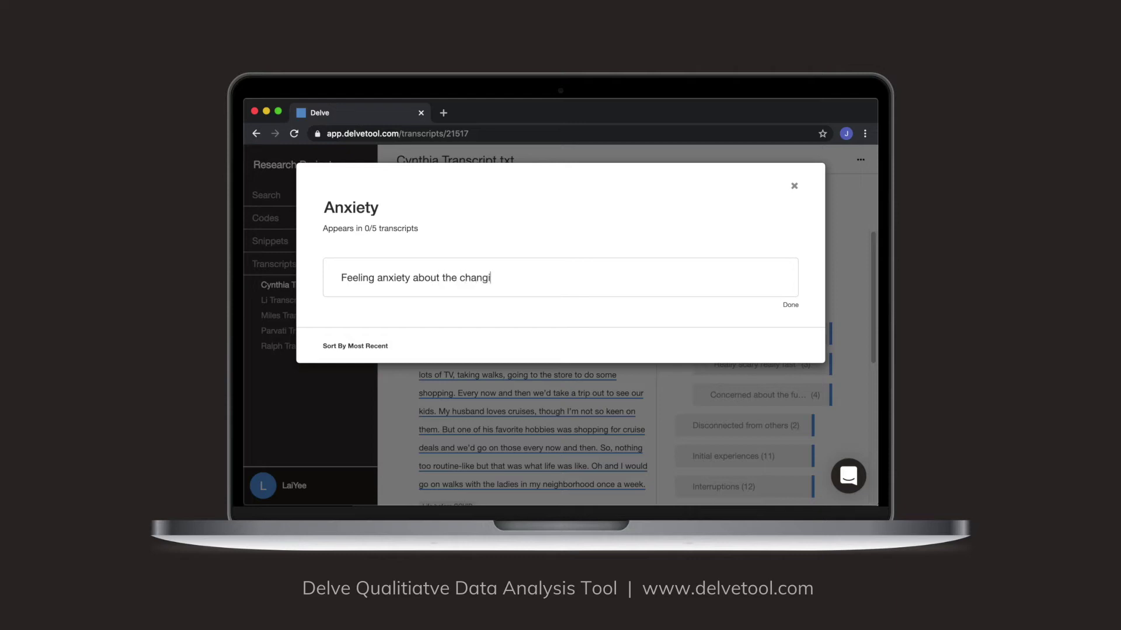
pyautogui.write('ng COVID-19 situation.')
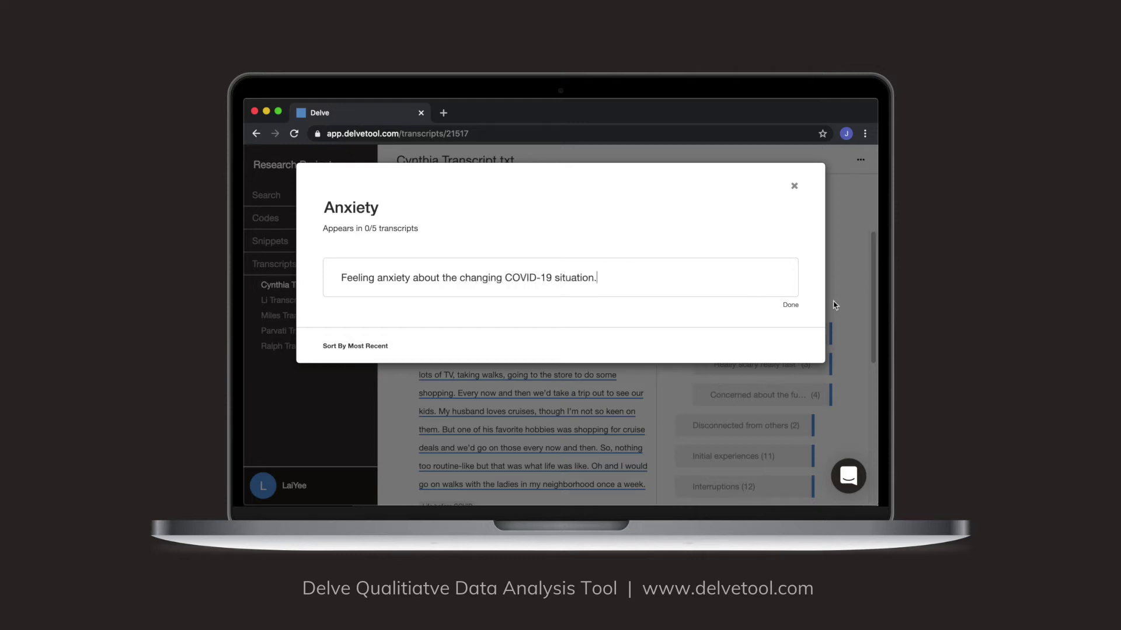
pyautogui.click(856, 302)
# Step: Scroll the Codes panel to review Anxiety's sub-codes and the remaining top-level codes
pyautogui.scroll(-4, 722, 384)
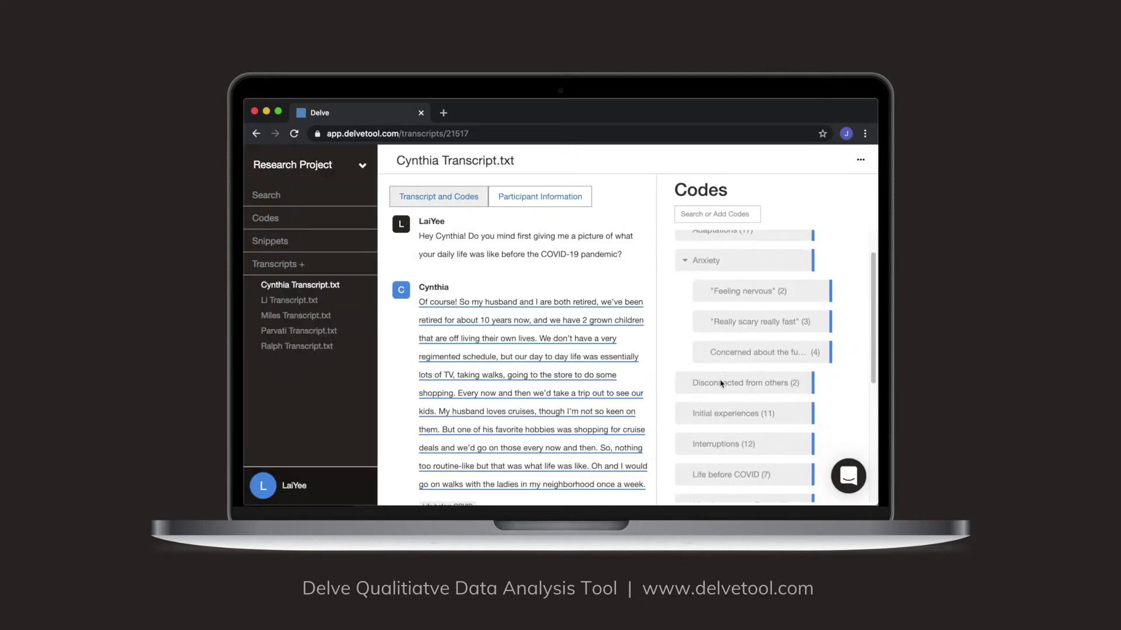
pyautogui.scroll(-4, 722, 383)
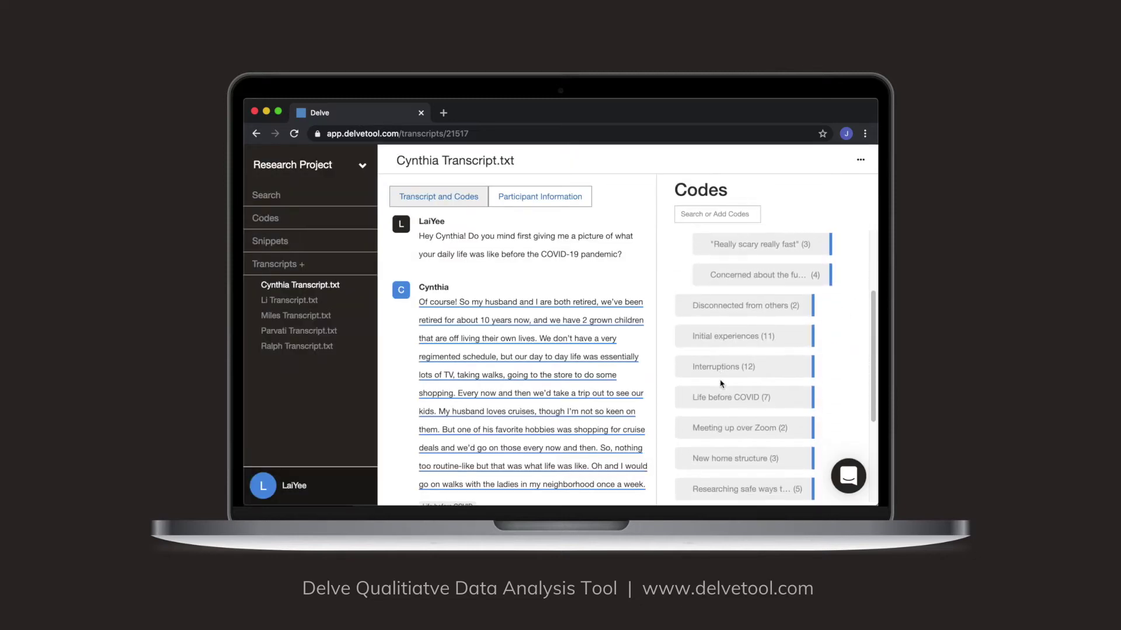
pyautogui.scroll(8, 740, 415)
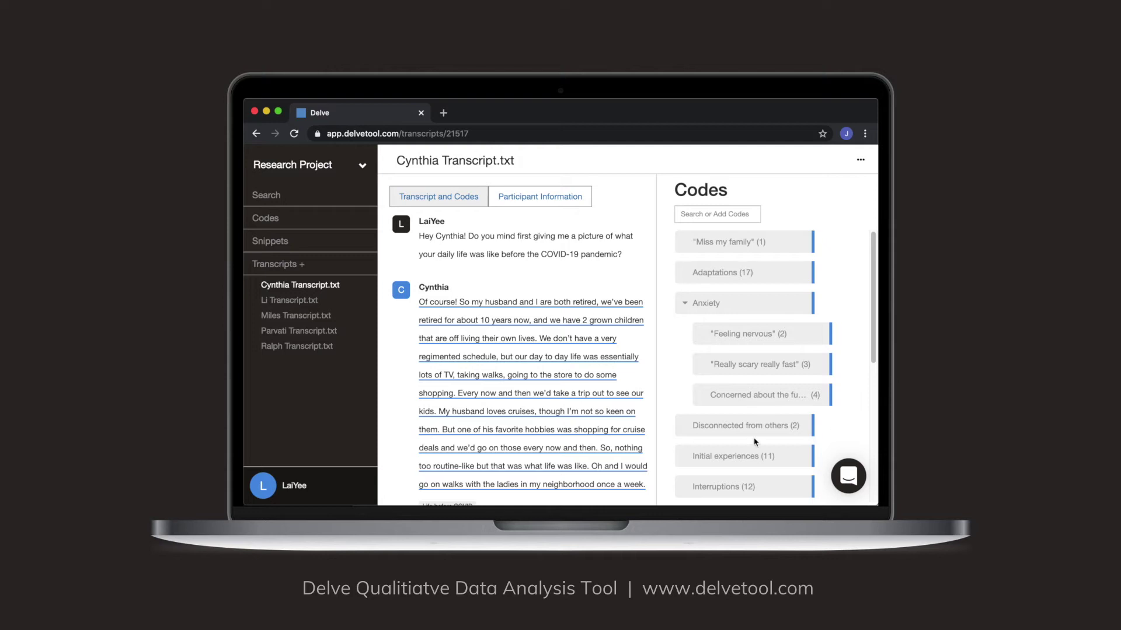
pyautogui.scroll(-4, 755, 442)
pyautogui.scroll(-4, 755, 441)
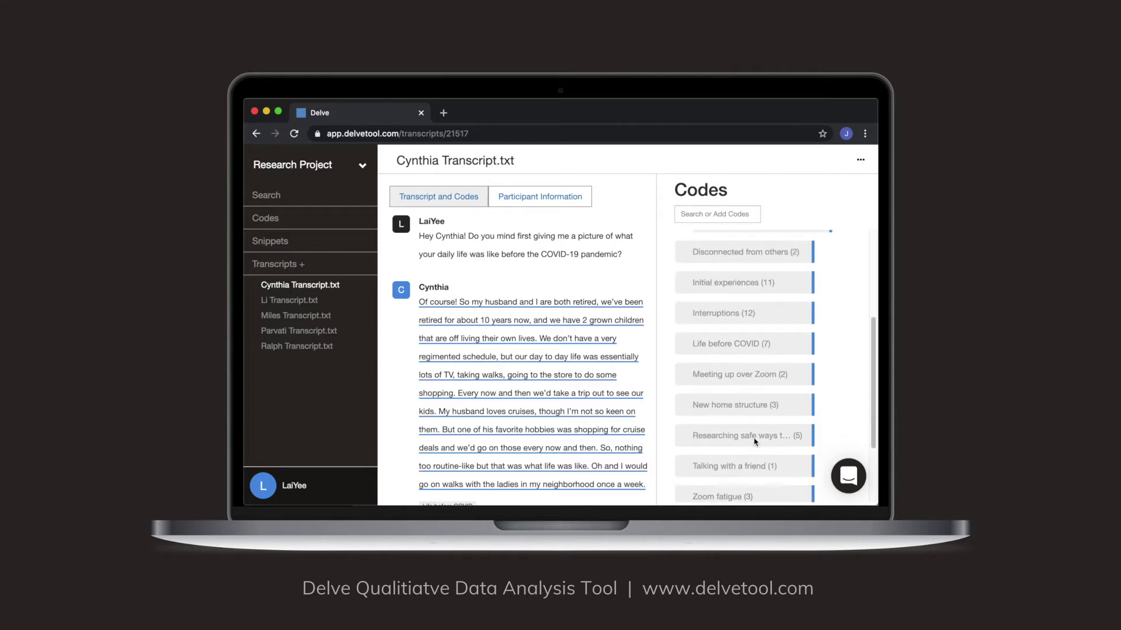
pyautogui.scroll(1, 718, 442)
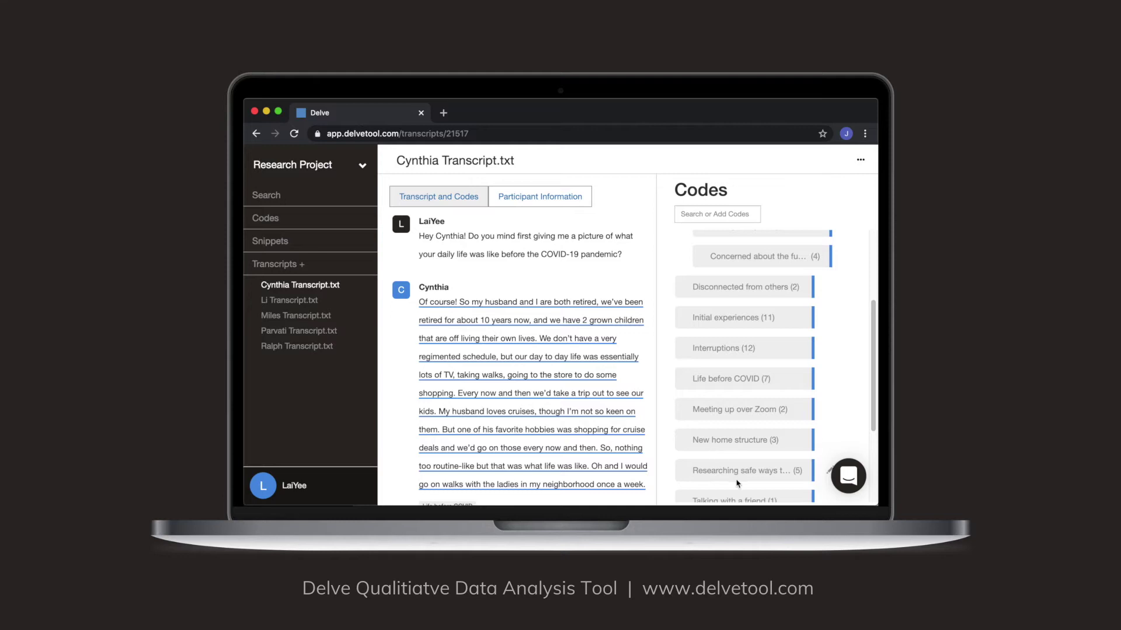
# Step: Move Researching safe ways to hangout and Meeting up over Zoom under Adaptations, fixing misplaced drops
pyautogui.moveTo(737, 483); pyautogui.dragTo(737, 308)
pyautogui.scroll(3, 738, 315)
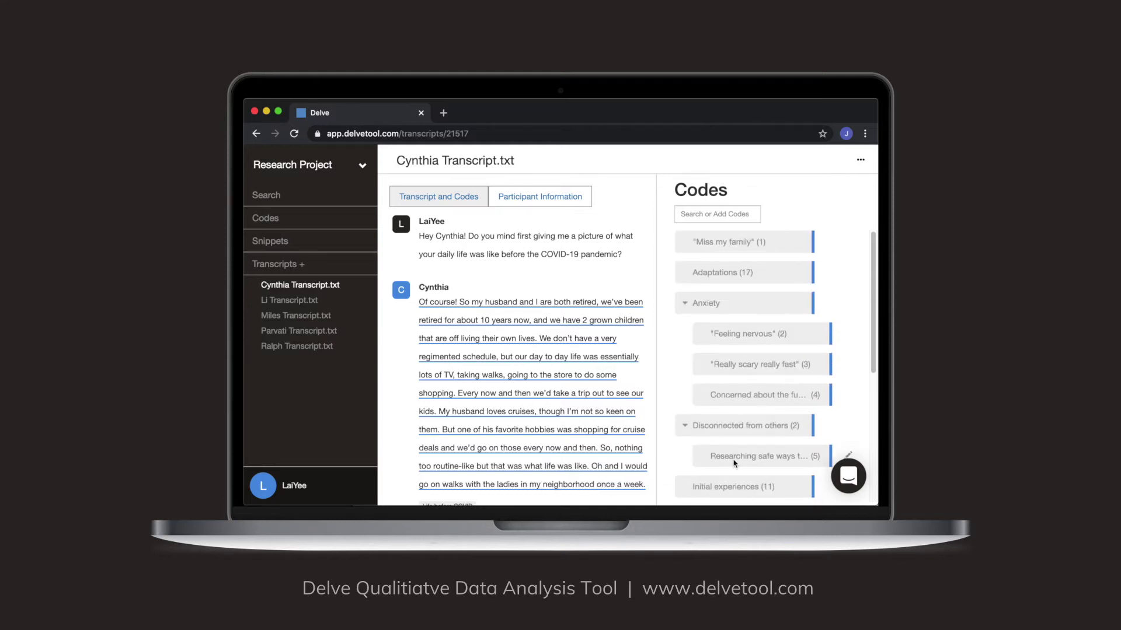
pyautogui.moveTo(734, 463); pyautogui.dragTo(727, 287)
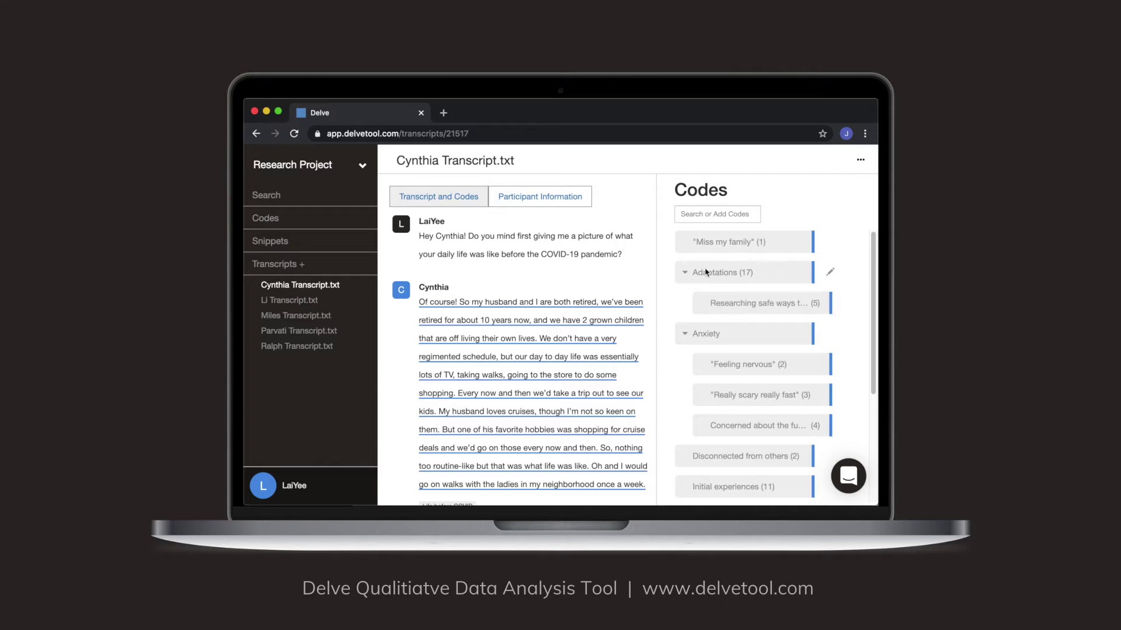
pyautogui.scroll(-1, 762, 378)
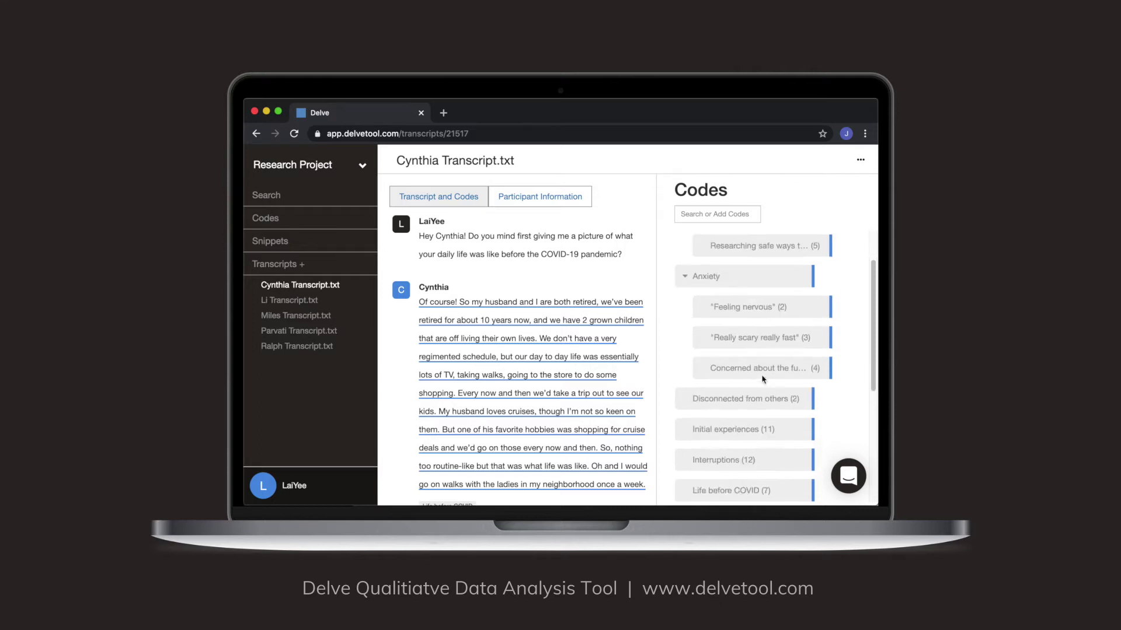
pyautogui.scroll(-1, 761, 380)
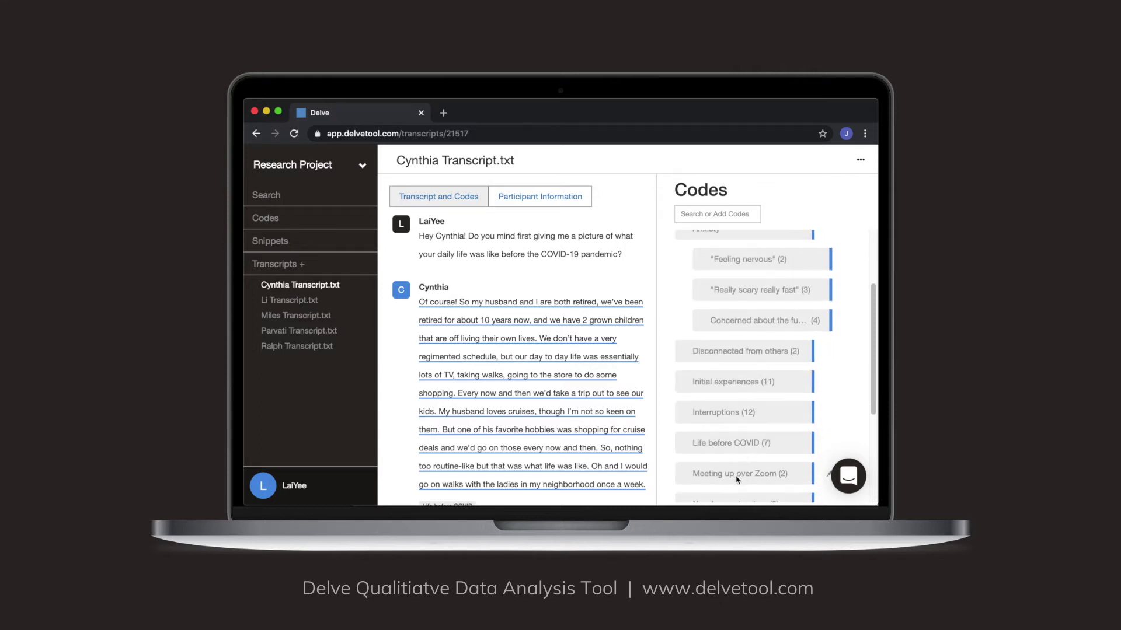
pyautogui.scroll(1, 737, 479)
pyautogui.moveTo(737, 494); pyautogui.dragTo(750, 303)
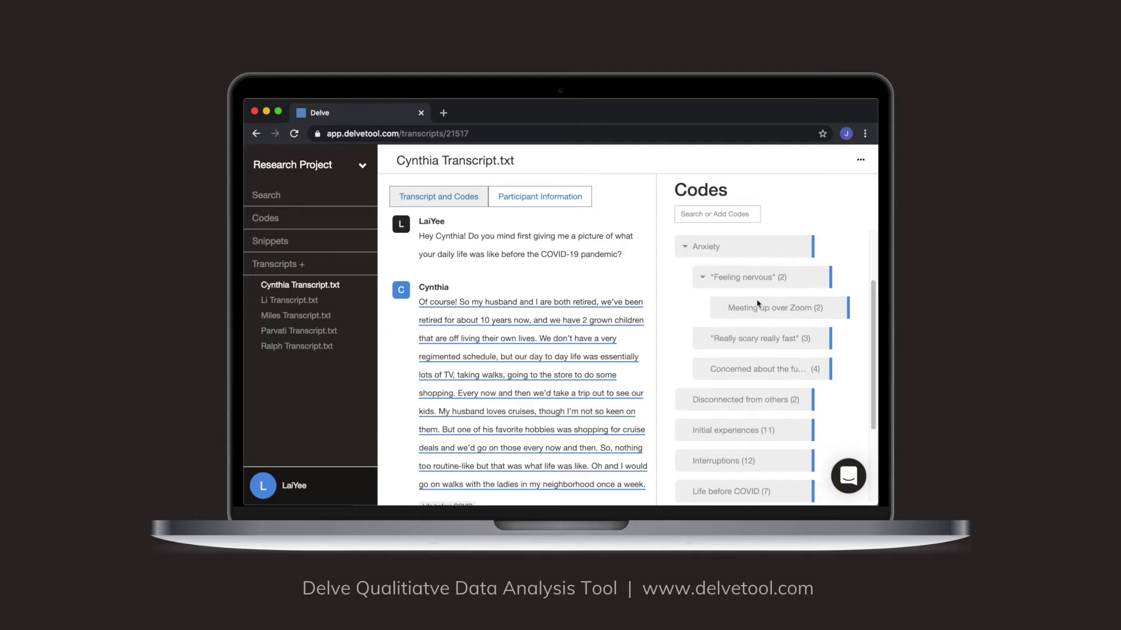
pyautogui.moveTo(753, 406)
pyautogui.mouseDown()
pyautogui.moveTo(708, 307)
pyautogui.moveTo(705, 318)
pyautogui.moveTo(722, 307)
pyautogui.mouseUp()
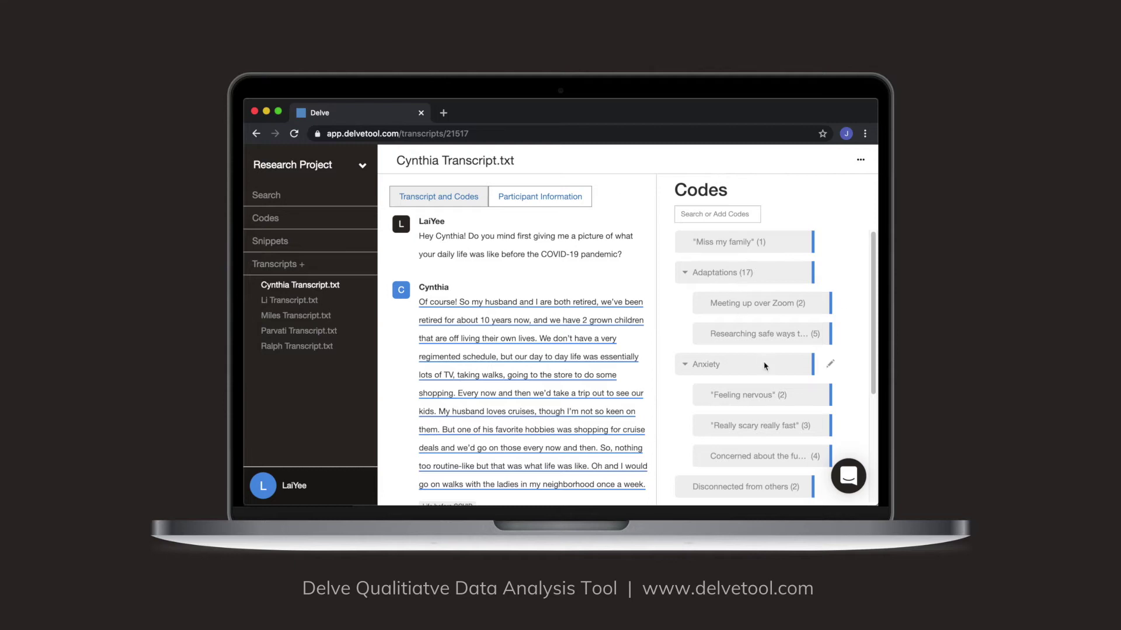
# Step: Collapse the Anxiety and Adaptations groups in the Codes panel
pyautogui.scroll(-1, 759, 368)
pyautogui.scroll(1, 753, 371)
pyautogui.click(685, 365)
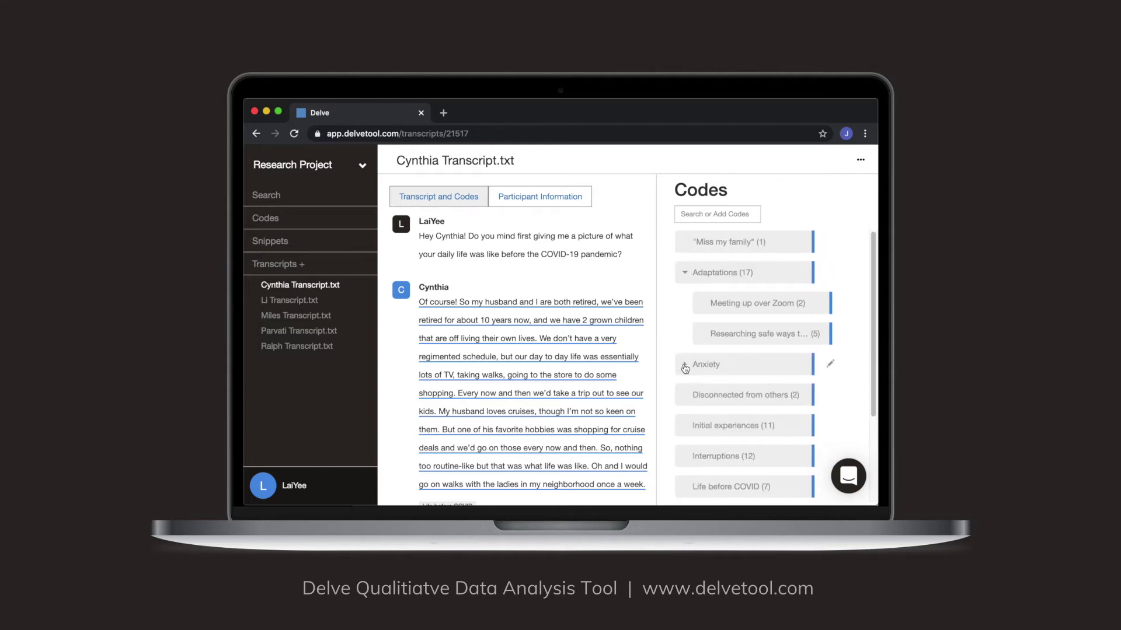
pyautogui.click(686, 275)
pyautogui.scroll(-3, 761, 374)
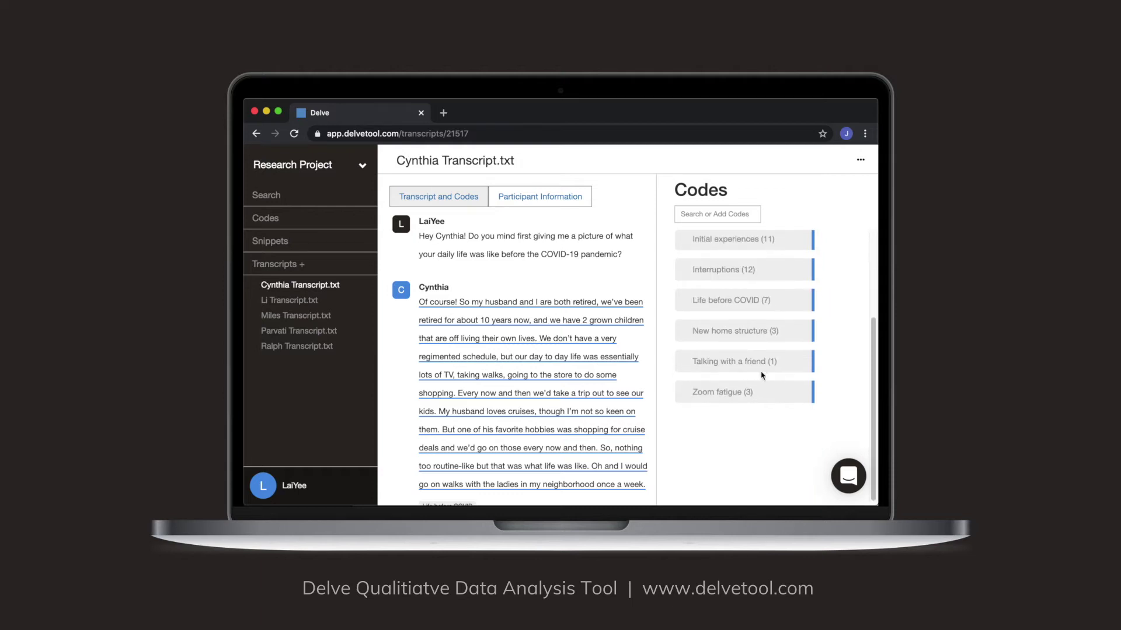
pyautogui.scroll(2, 762, 375)
# Step: Nest Zoom fatigue and Disconnected from others under Anxiety, then expand Anxiety to verify
pyautogui.scroll(1, 762, 375)
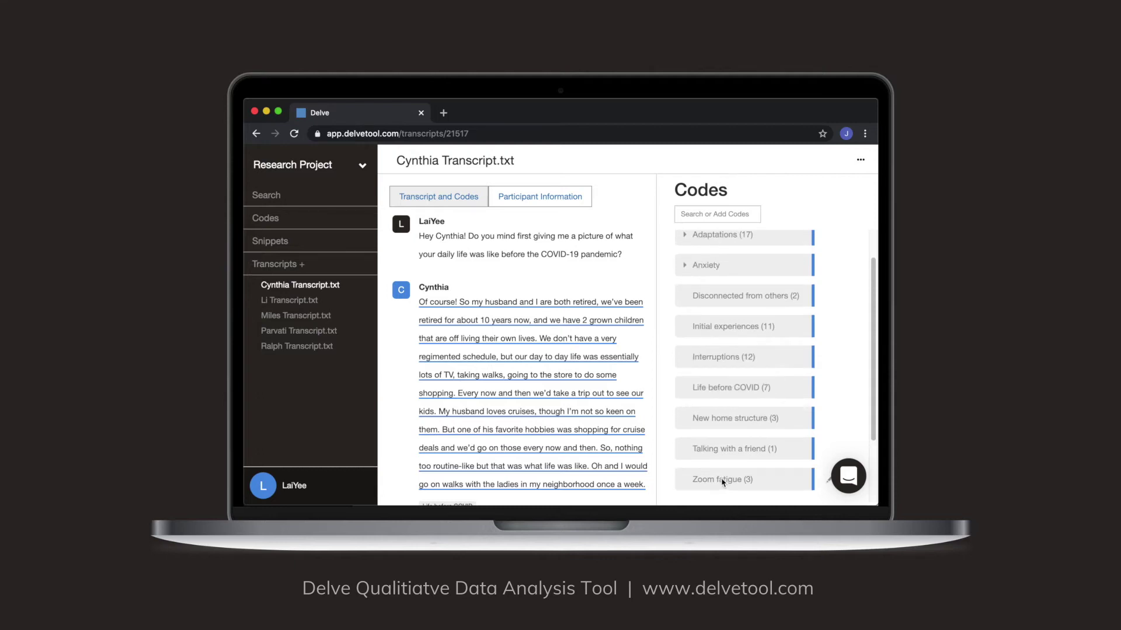
pyautogui.moveTo(722, 482); pyautogui.dragTo(713, 271)
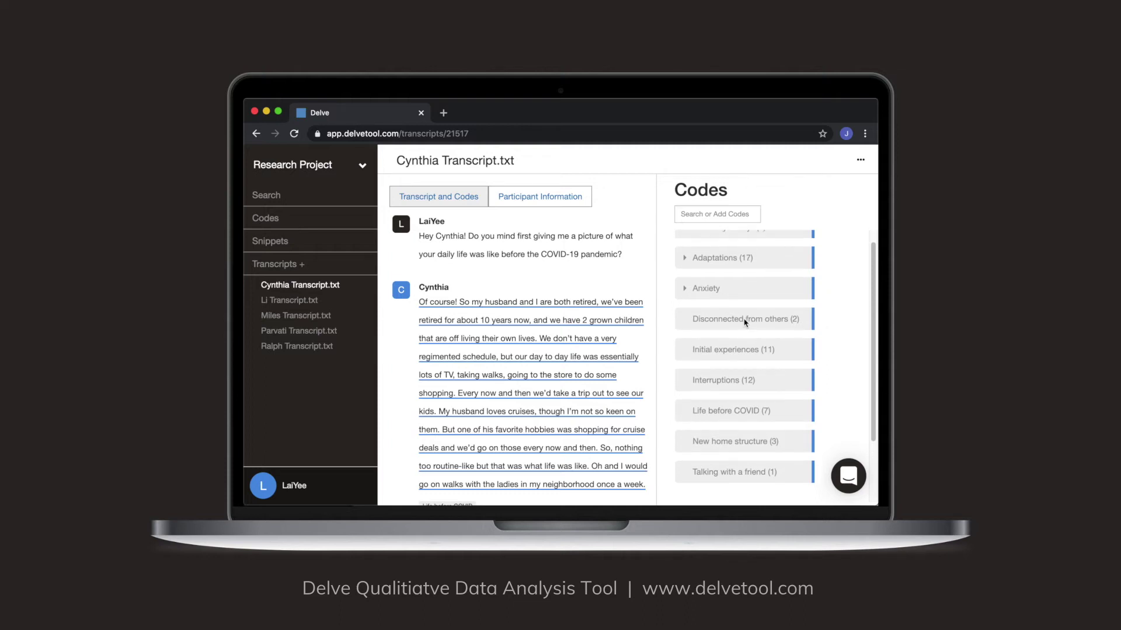
pyautogui.moveTo(713, 331); pyautogui.dragTo(685, 300)
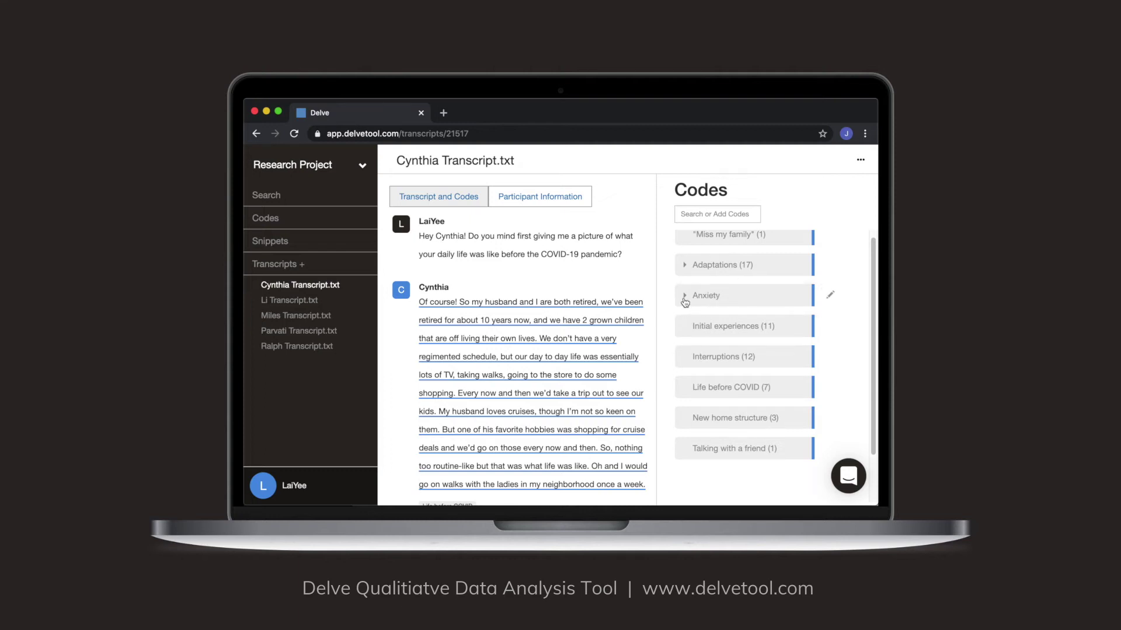
pyautogui.click(685, 298)
pyautogui.scroll(1, 777, 424)
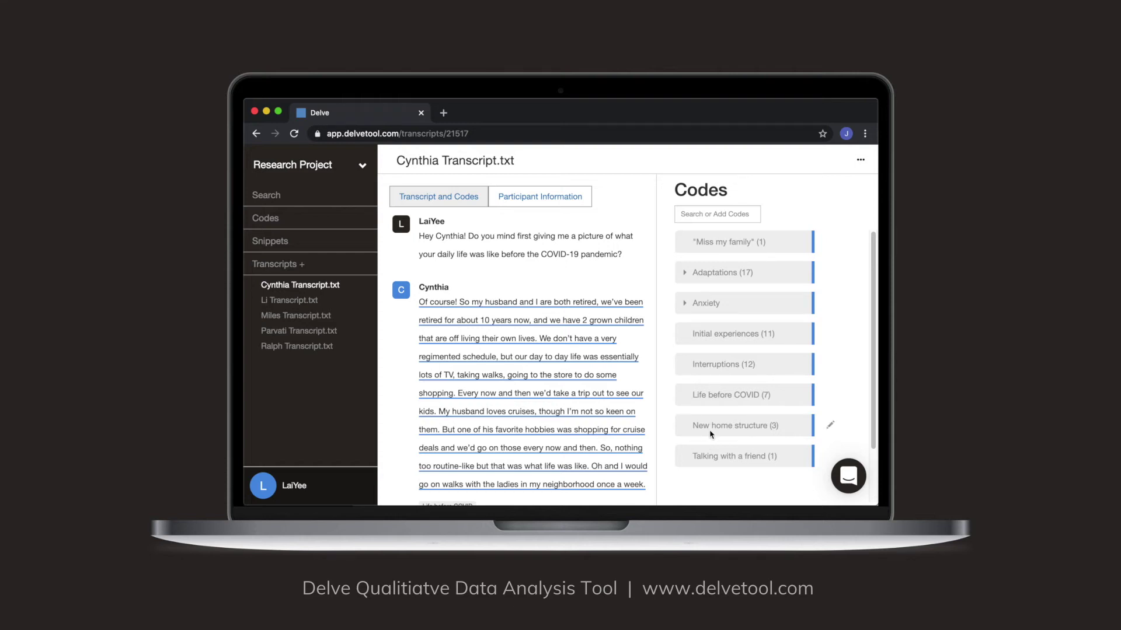
# Step: Add a New experiences code and nest New home structure and Interruptions beneath it
pyautogui.click(711, 213)
pyautogui.write('New experiences')
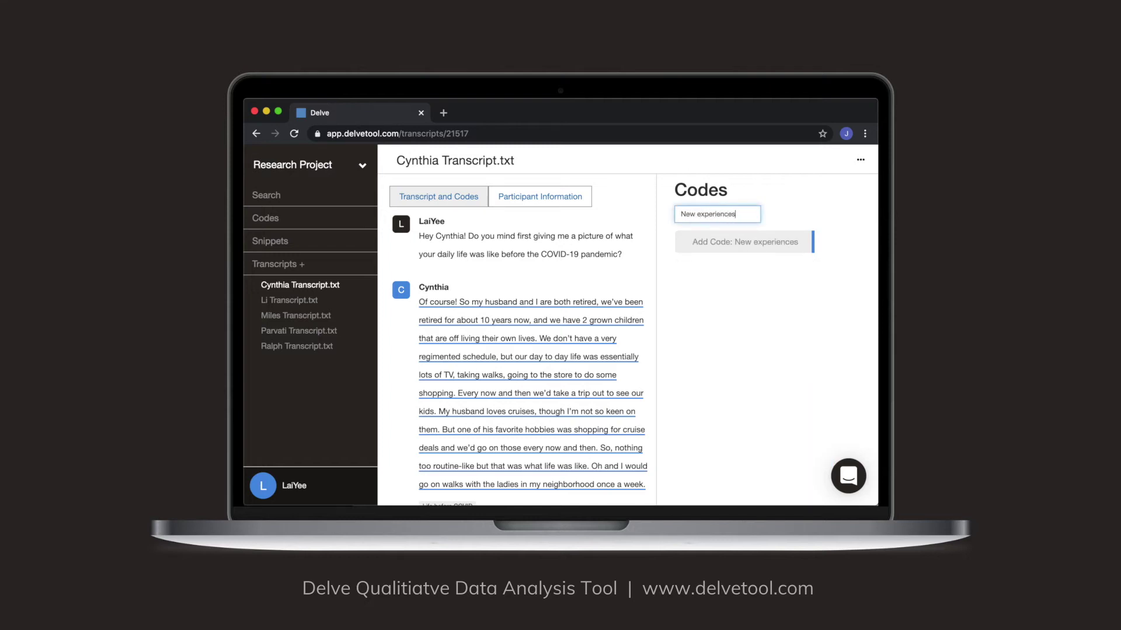
pyautogui.press('Return')
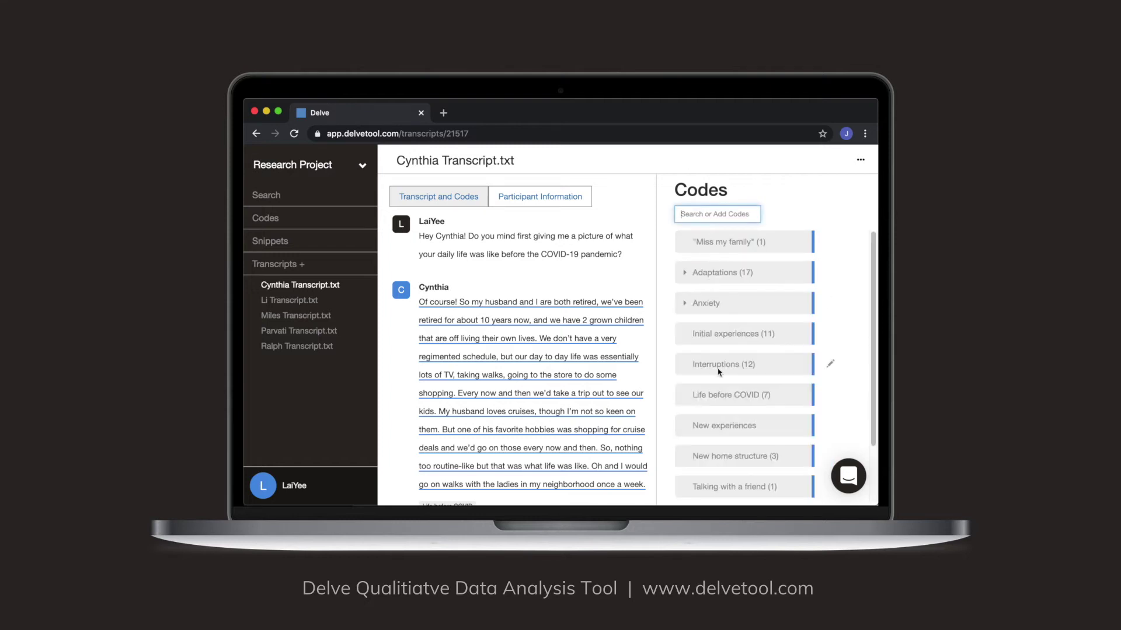
pyautogui.moveTo(713, 444); pyautogui.dragTo(714, 431)
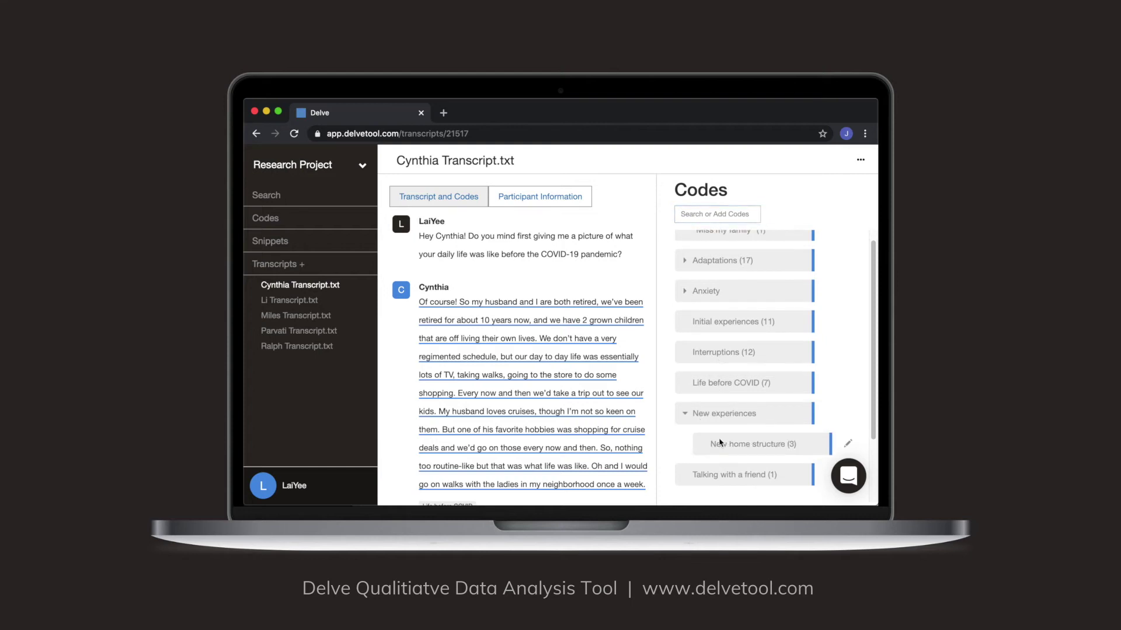
pyautogui.moveTo(706, 357); pyautogui.dragTo(708, 398)
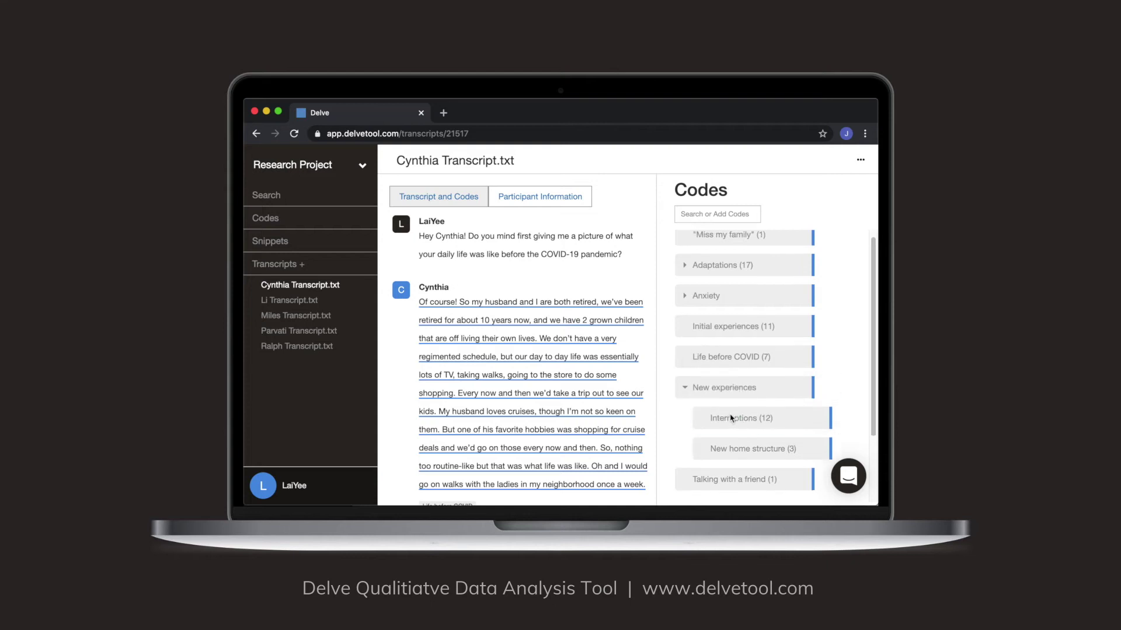
pyautogui.scroll(-1, 730, 418)
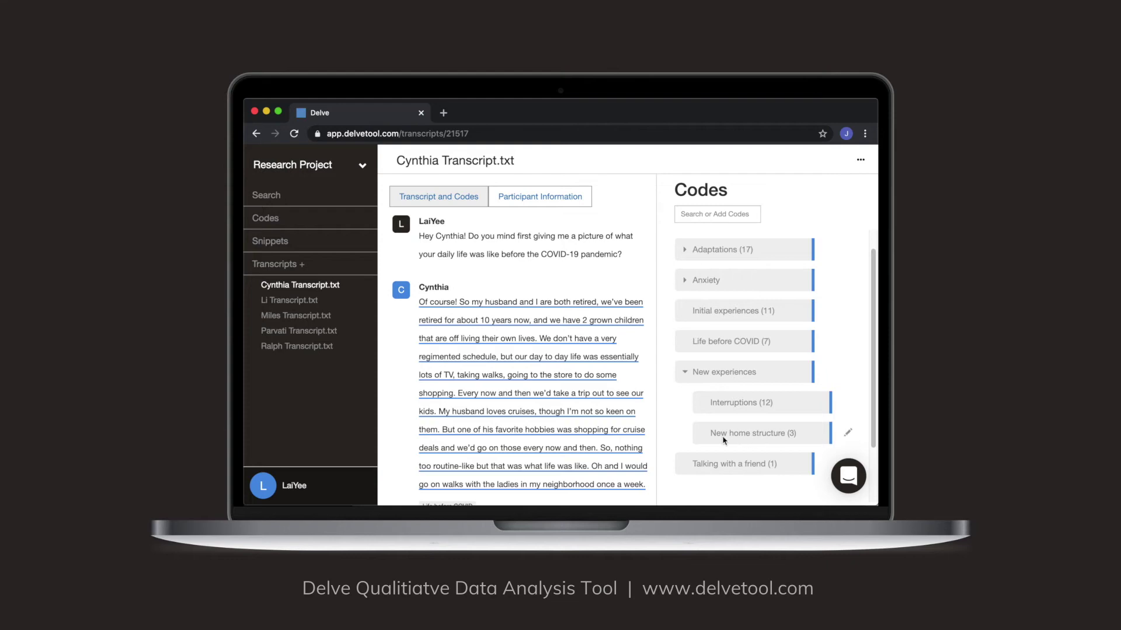
pyautogui.click(848, 433)
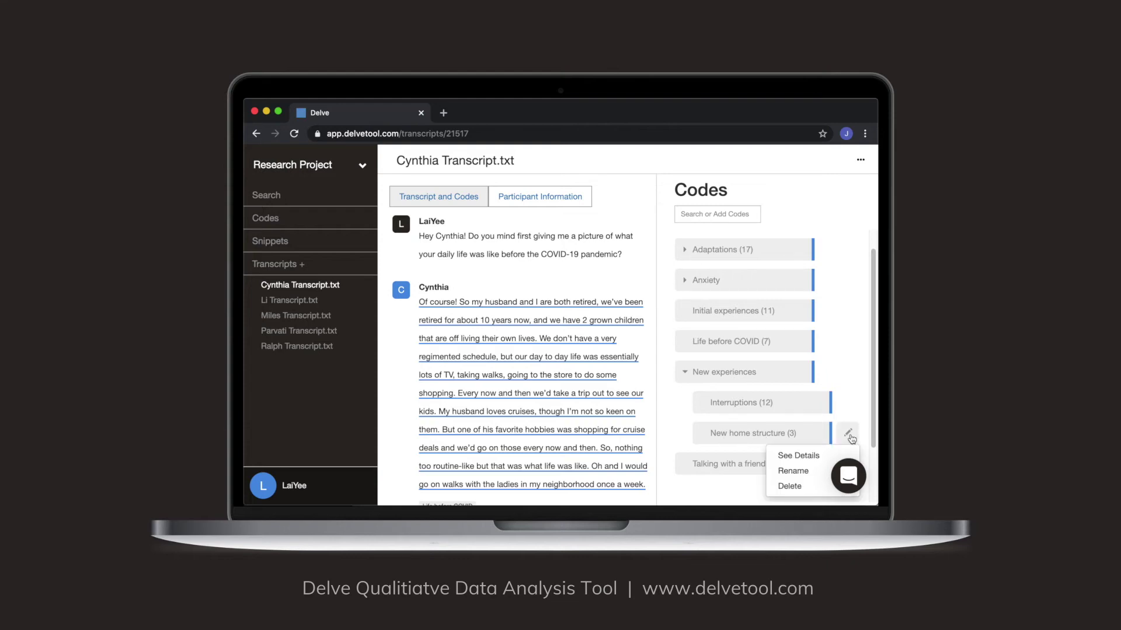
pyautogui.click(822, 456)
pyautogui.scroll(-5, 506, 421)
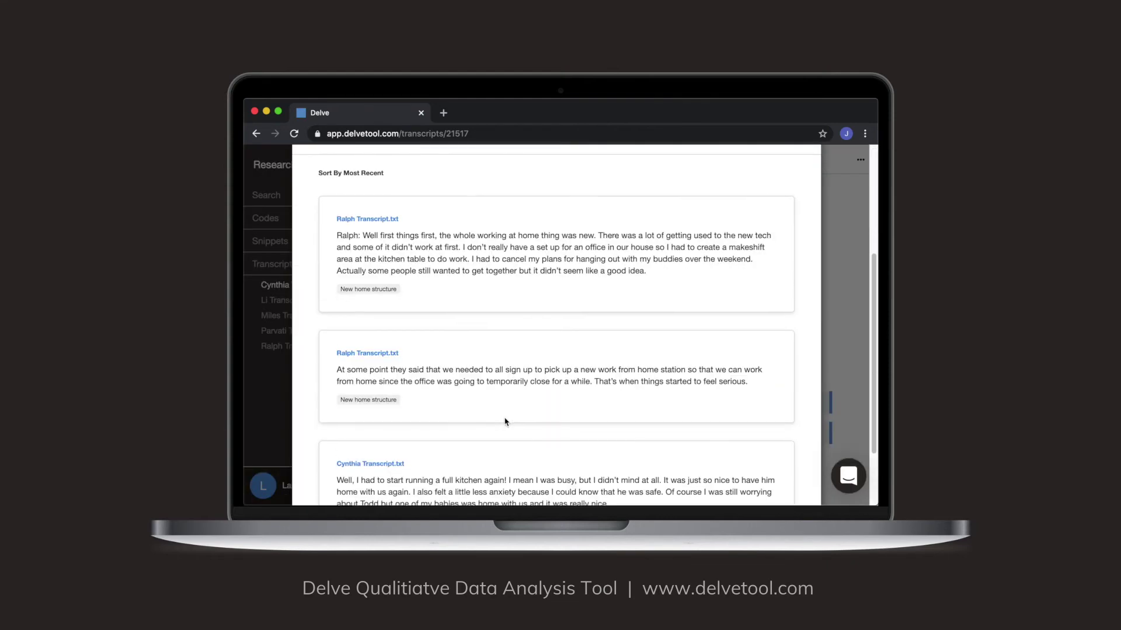
pyautogui.scroll(-2, 506, 421)
pyautogui.scroll(7, 506, 422)
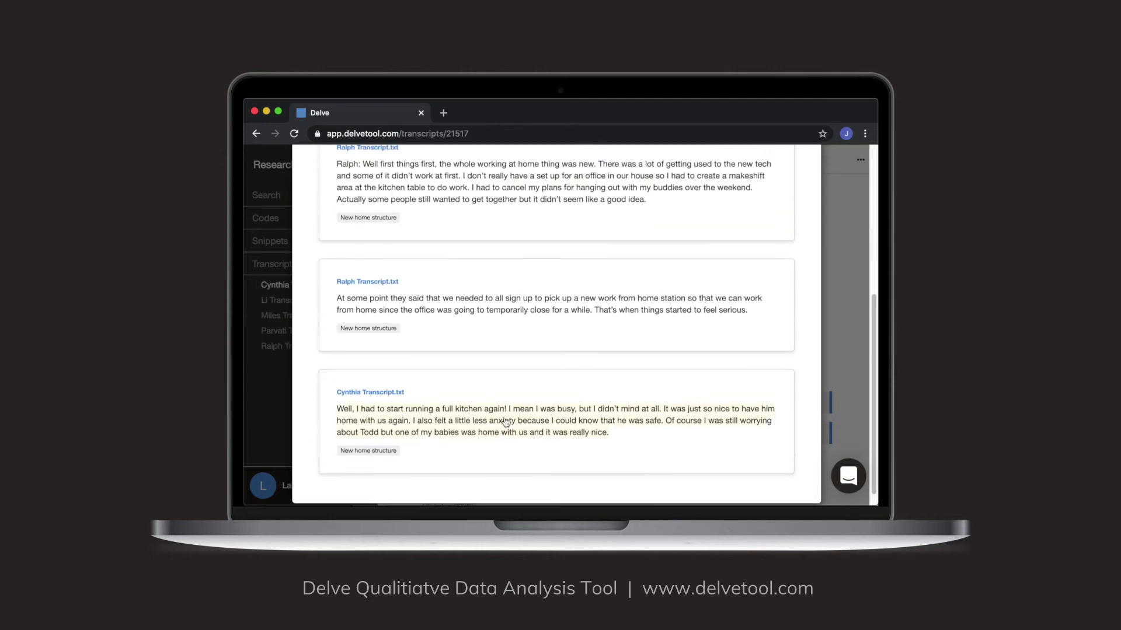
pyautogui.click(855, 380)
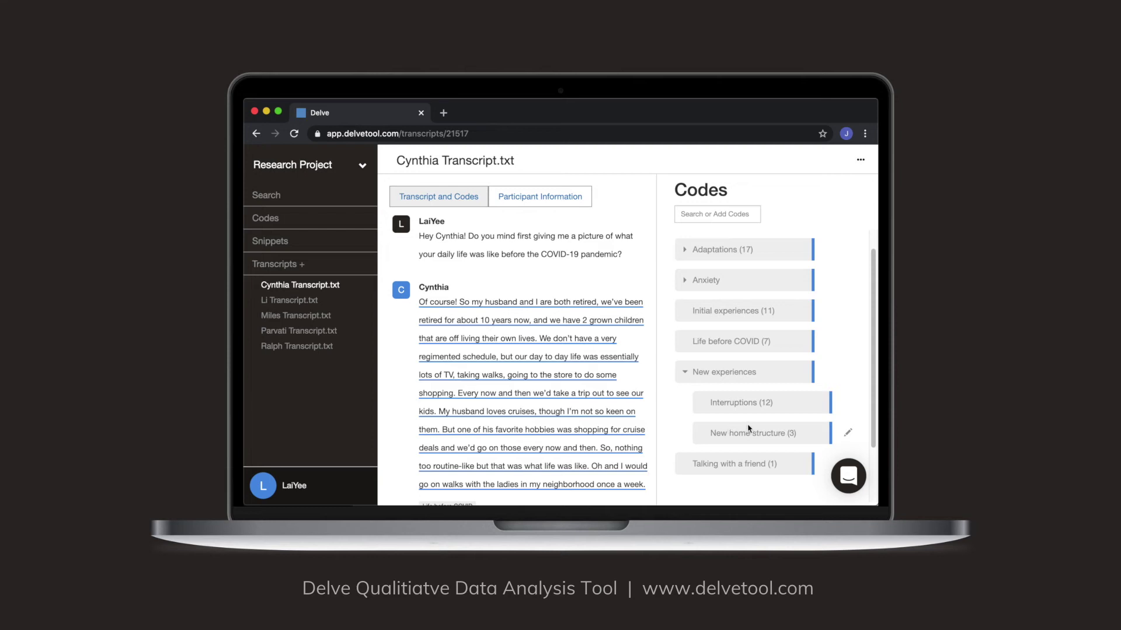
# Step: Add a Staying connected code and nest Talking with a friend under it
pyautogui.scroll(1, 749, 428)
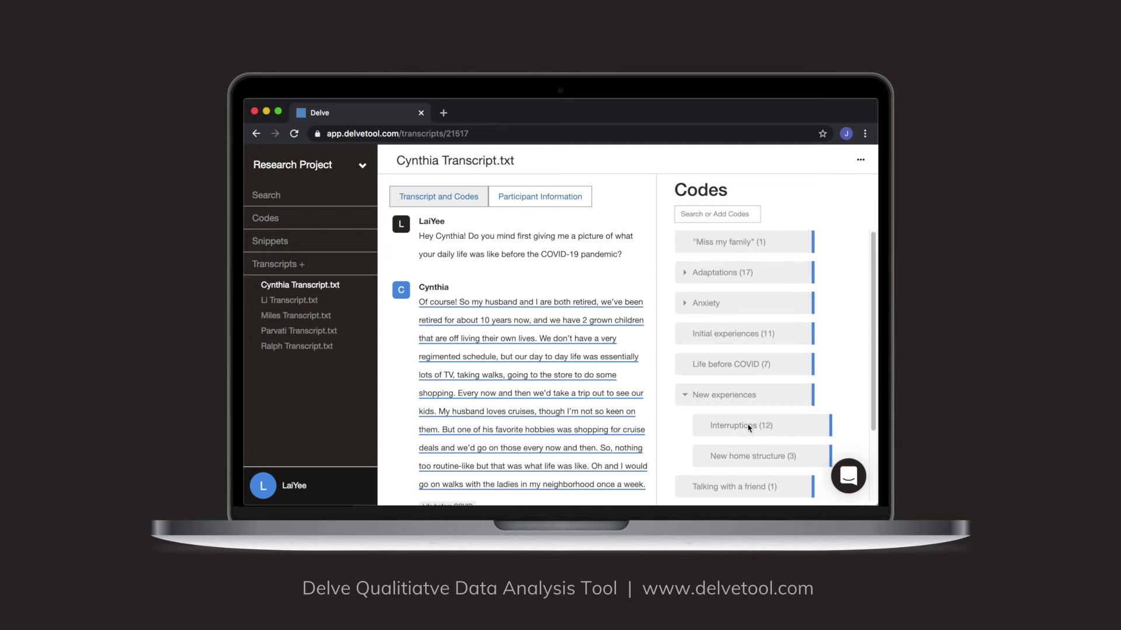
pyautogui.scroll(-1, 749, 428)
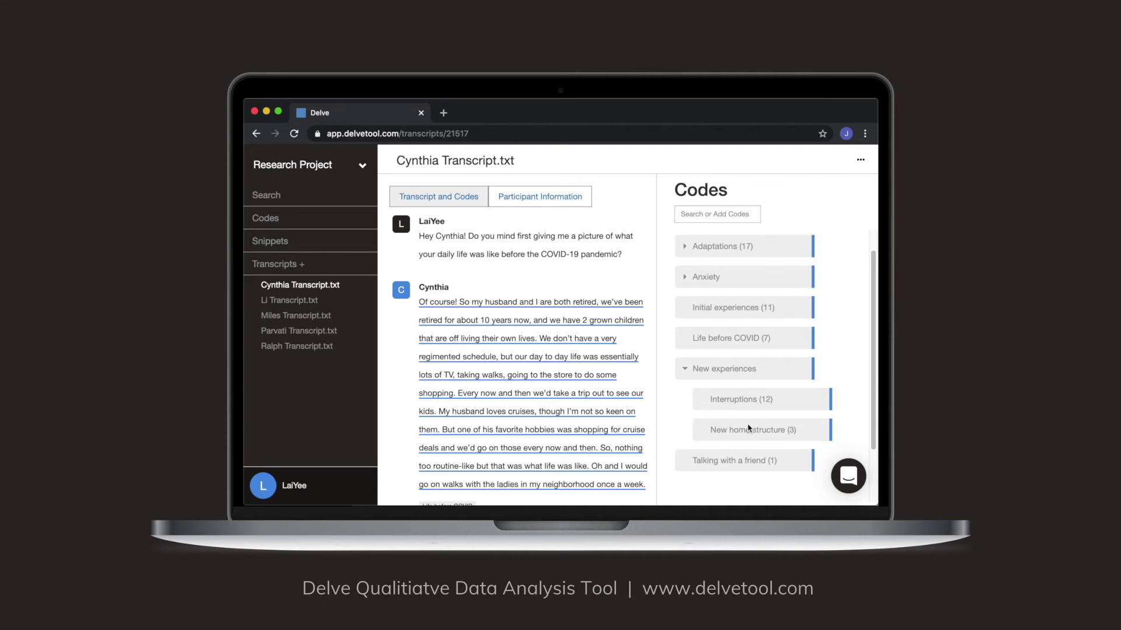
pyautogui.scroll(1, 749, 428)
pyautogui.click(737, 217)
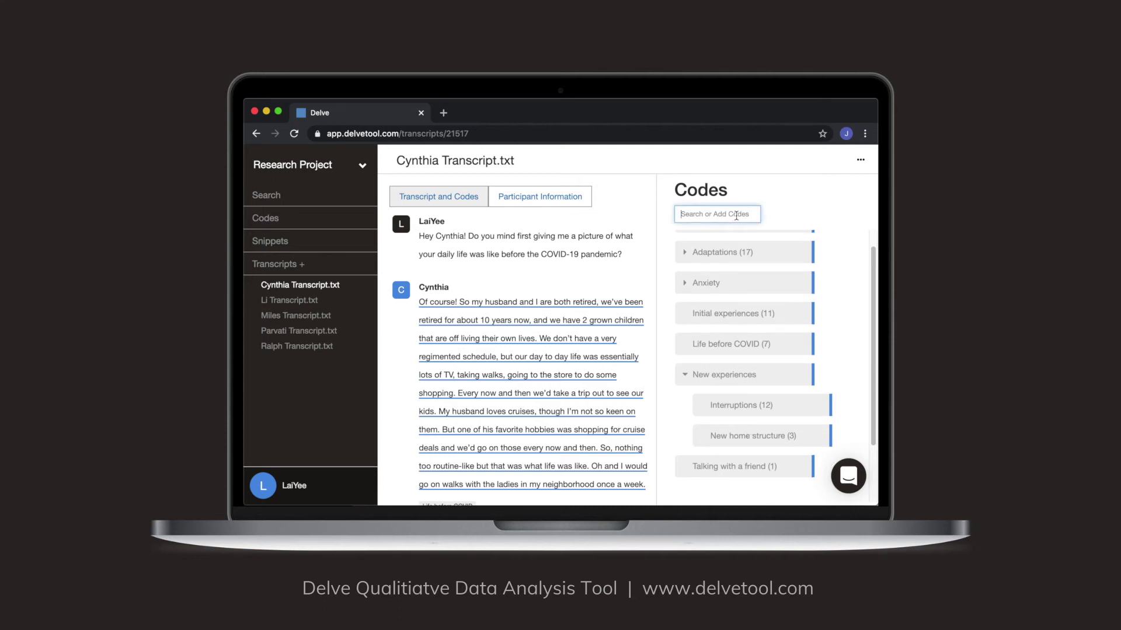
pyautogui.write('Staying connecte')
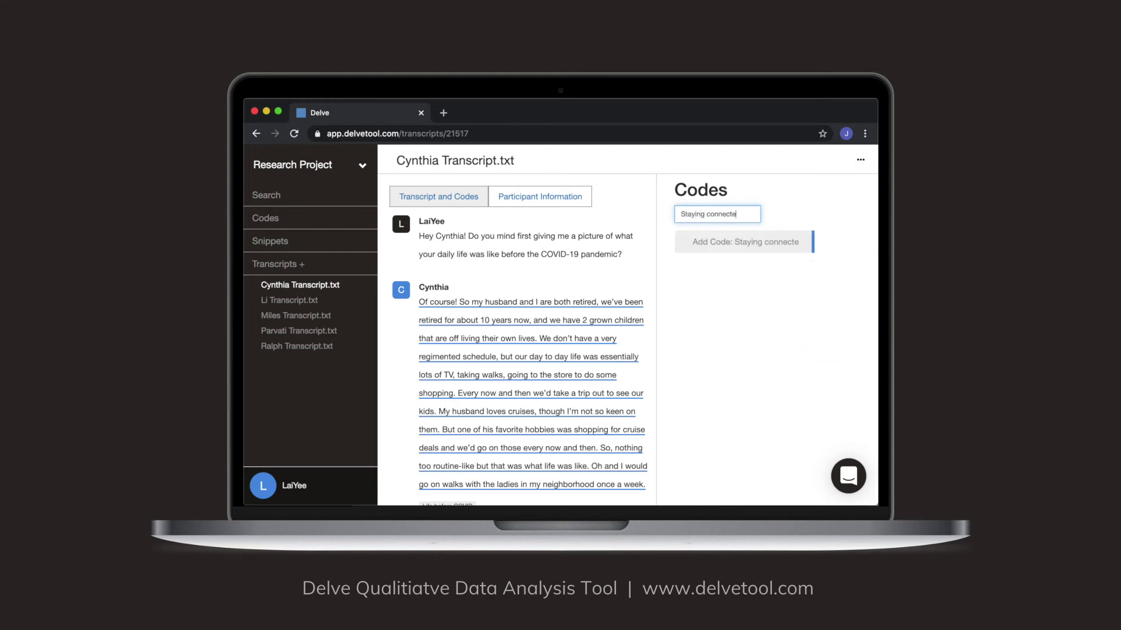
pyautogui.write('d')
pyautogui.press('Return')
pyautogui.scroll(-3, 734, 350)
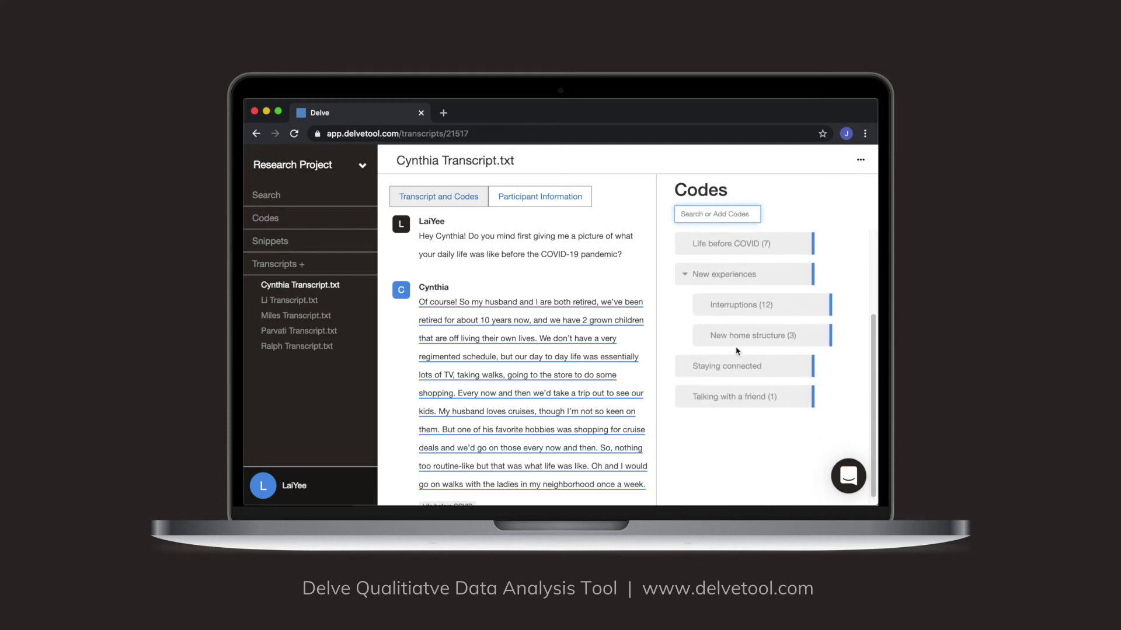
pyautogui.scroll(1, 737, 351)
pyautogui.moveTo(717, 402); pyautogui.dragTo(752, 412)
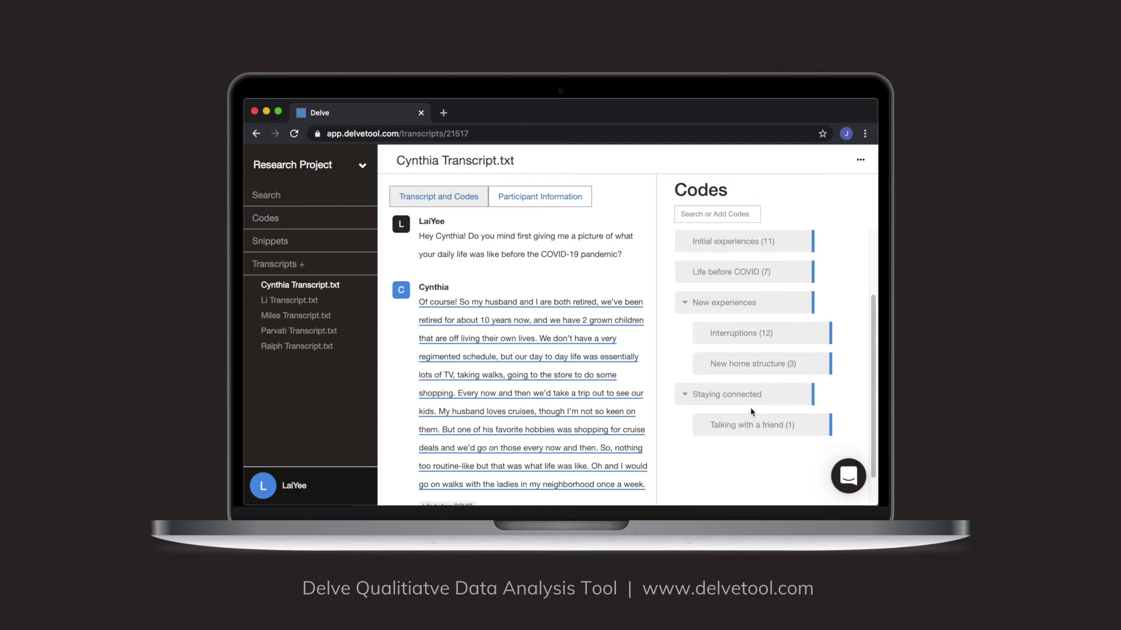
pyautogui.scroll(2, 752, 412)
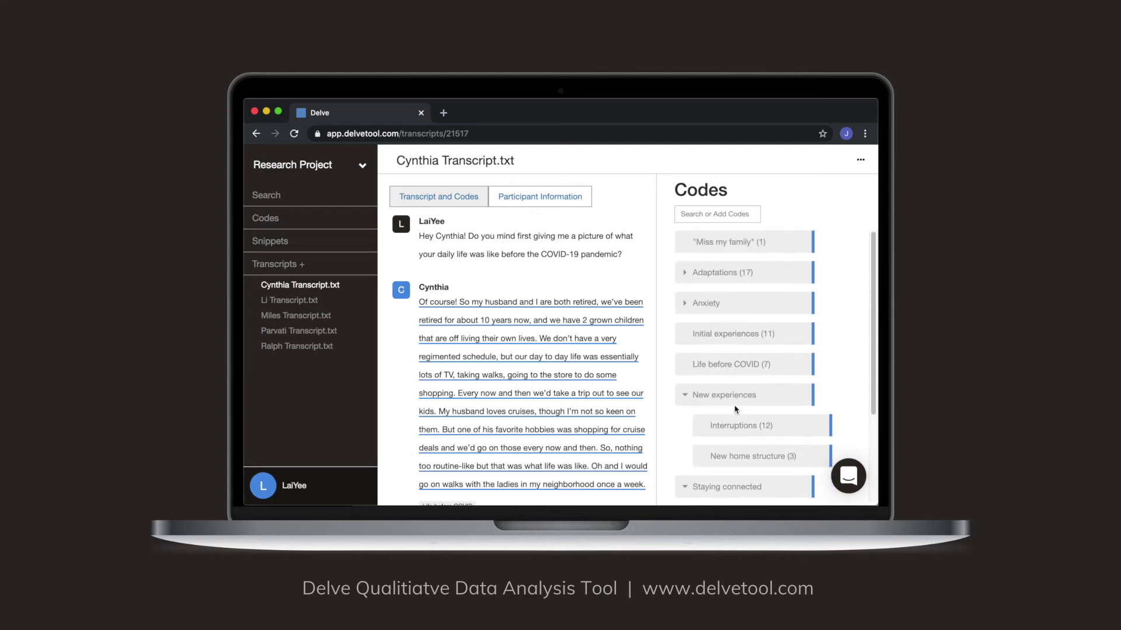
# Step: Expand Adaptations, collapse New experiences, and nest Staying connected under Adaptations
pyautogui.click(687, 275)
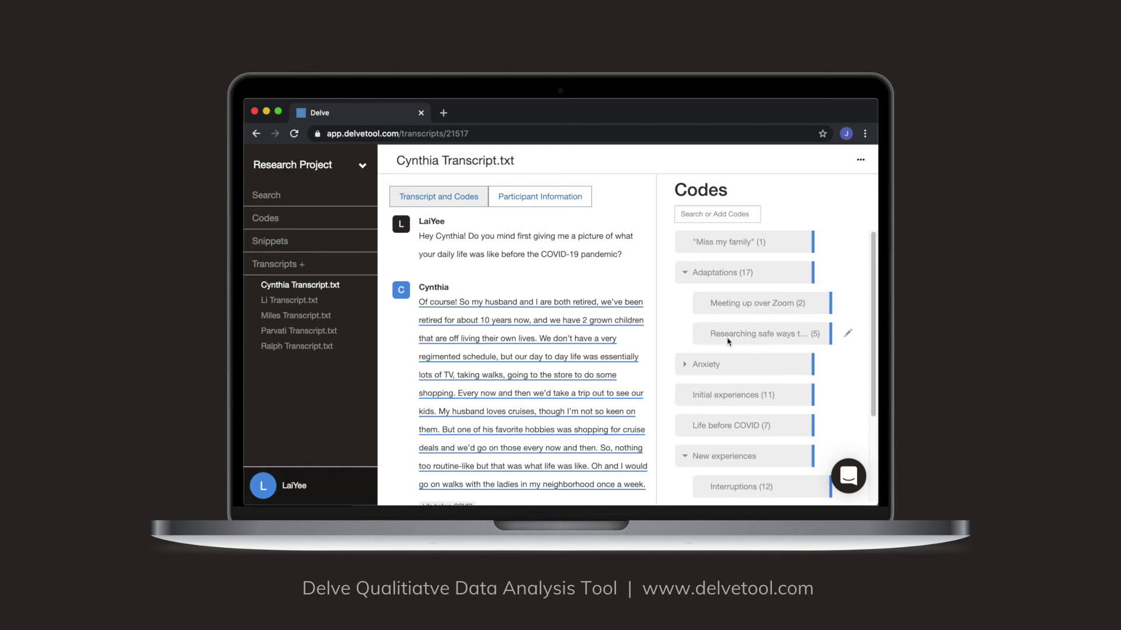
pyautogui.scroll(-3, 753, 374)
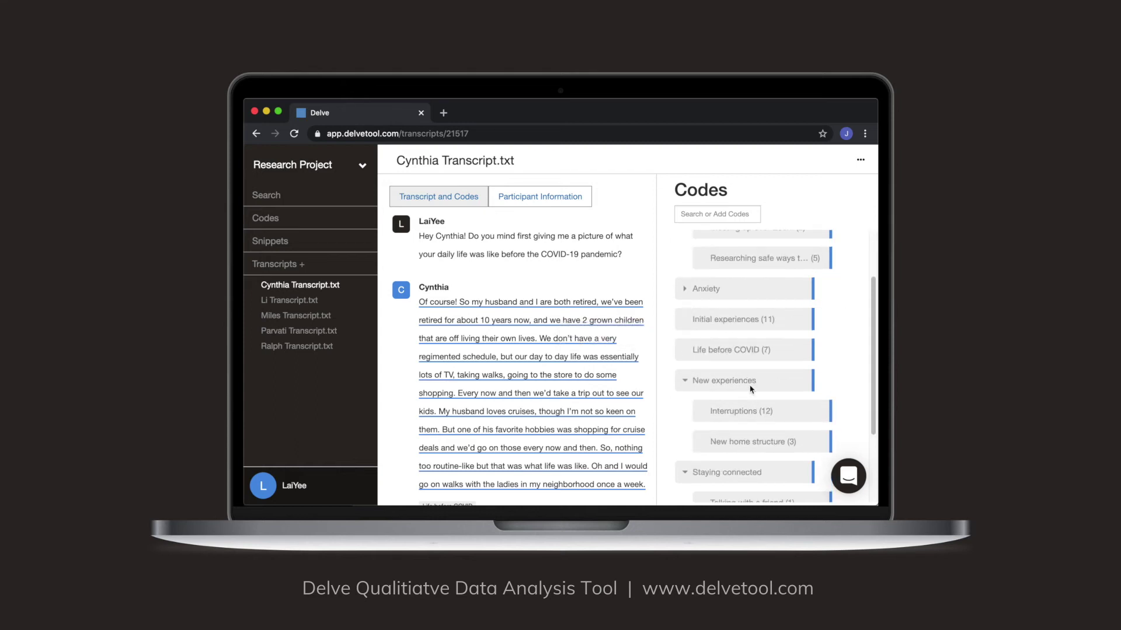
pyautogui.scroll(2, 751, 390)
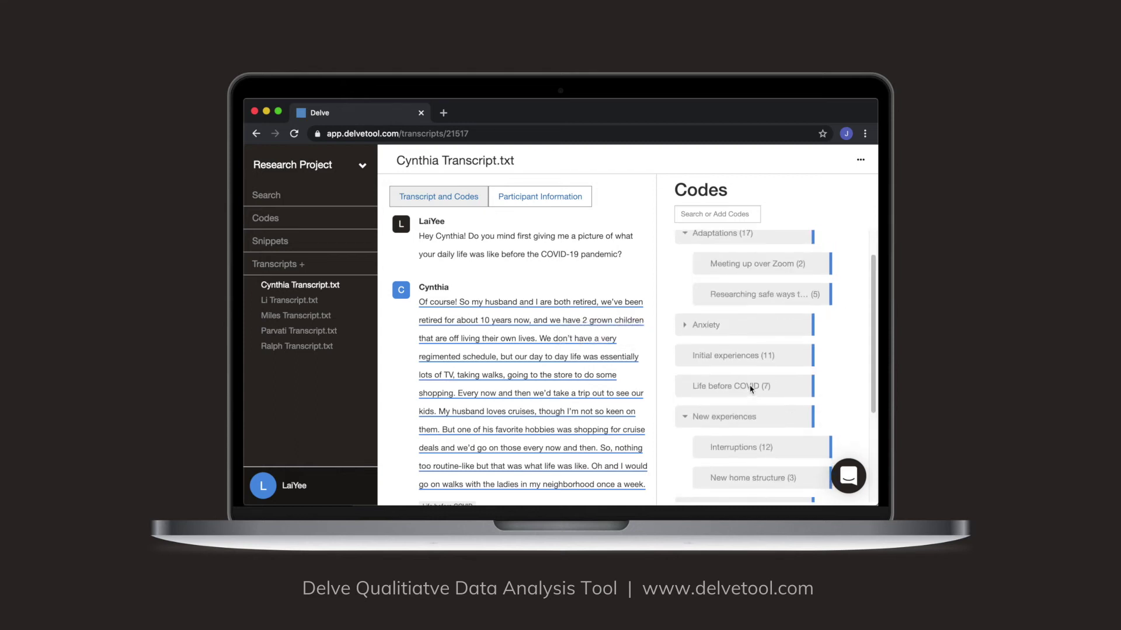
pyautogui.click(684, 418)
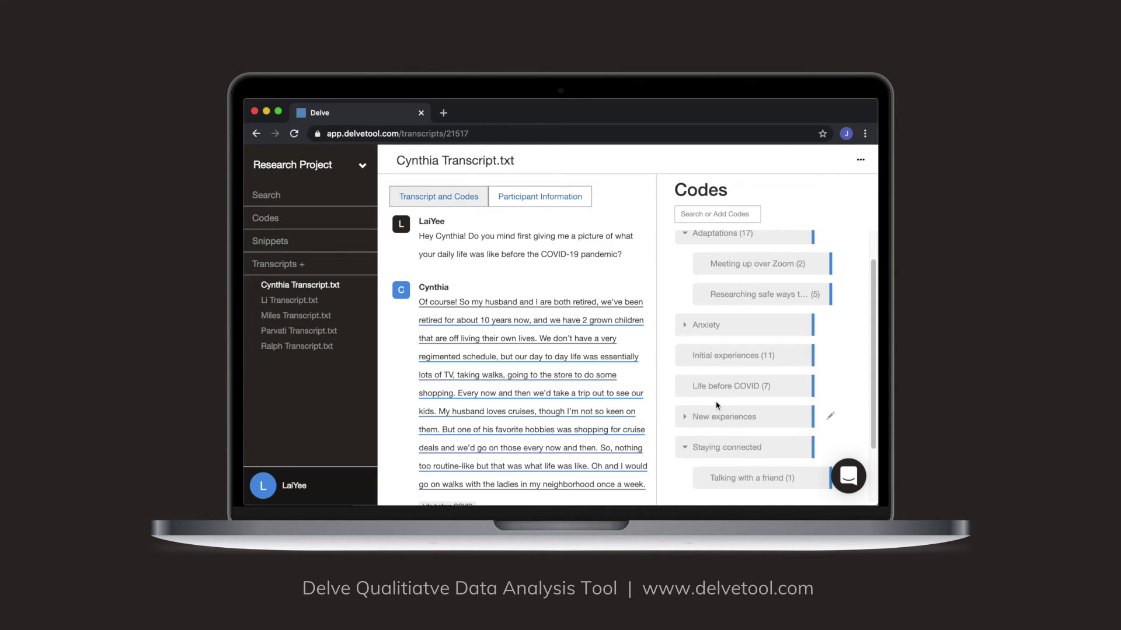
pyautogui.scroll(1, 717, 461)
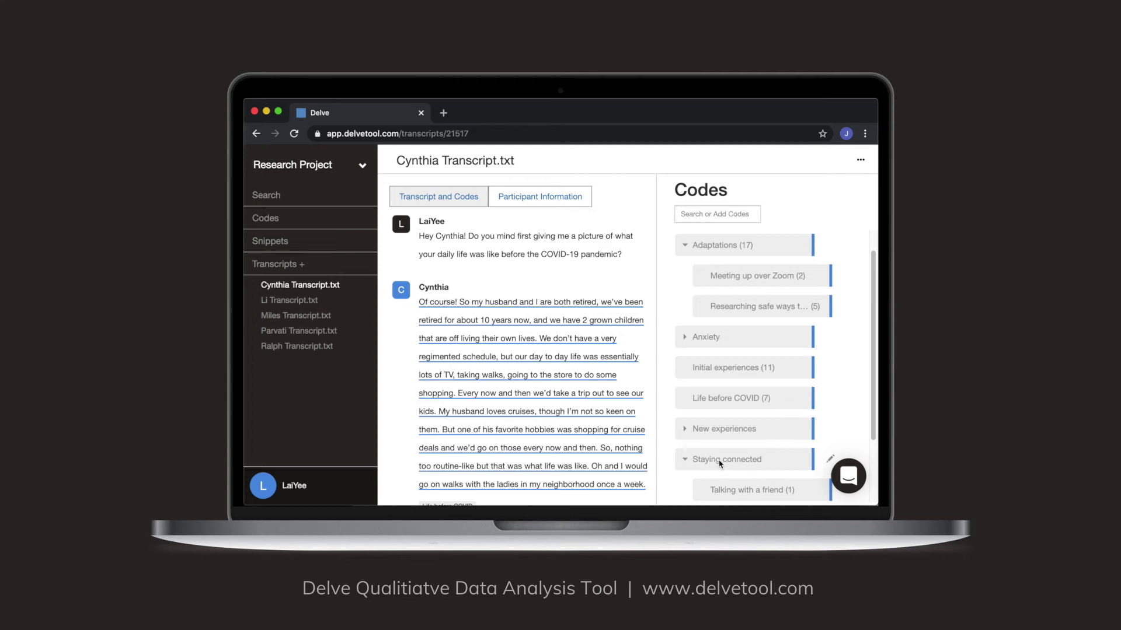
pyautogui.moveTo(719, 463); pyautogui.dragTo(715, 294)
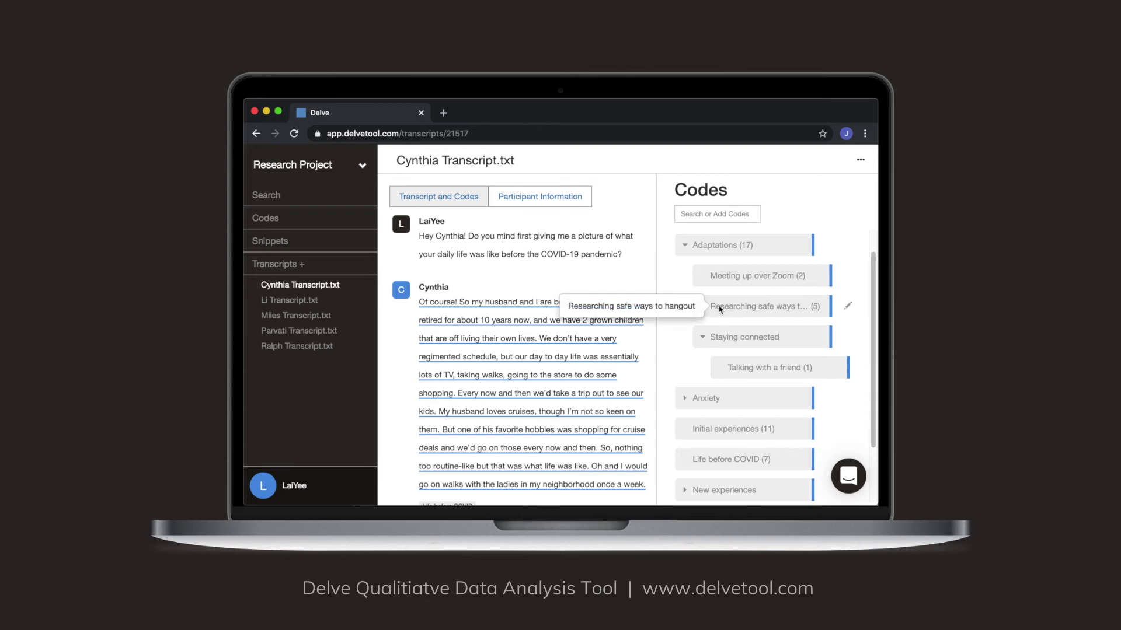
# Step: Move Researching safe ways to hangout and Meeting up over Zoom into Staying connected
pyautogui.moveTo(738, 310)
pyautogui.mouseDown()
pyautogui.moveTo(750, 327)
pyautogui.moveTo(740, 322)
pyautogui.mouseUp()
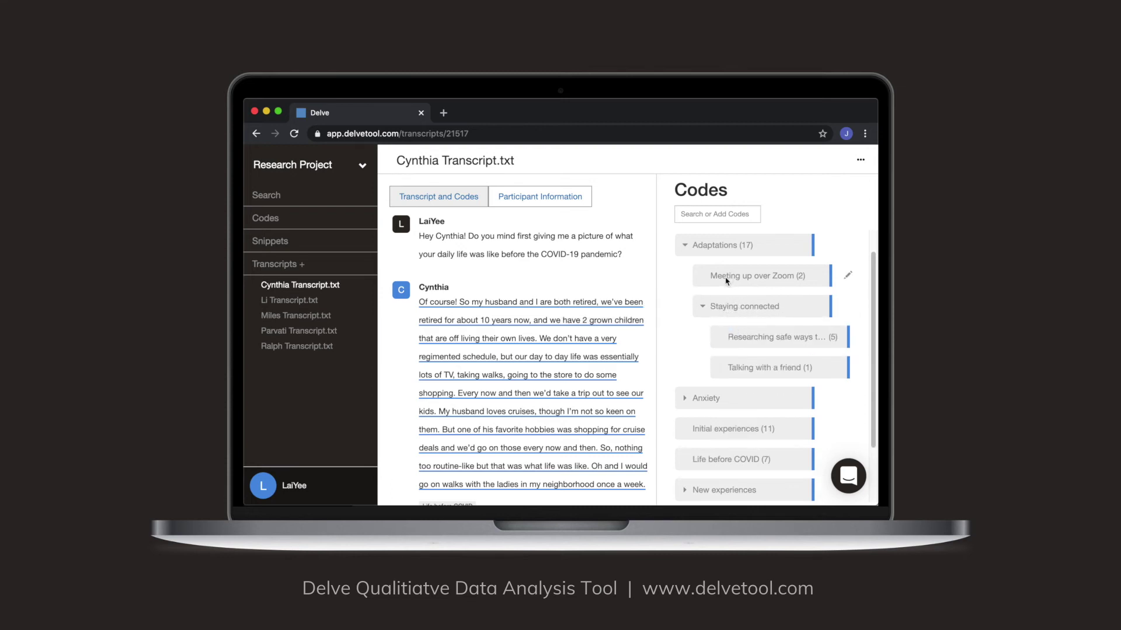
pyautogui.moveTo(727, 281); pyautogui.dragTo(734, 334)
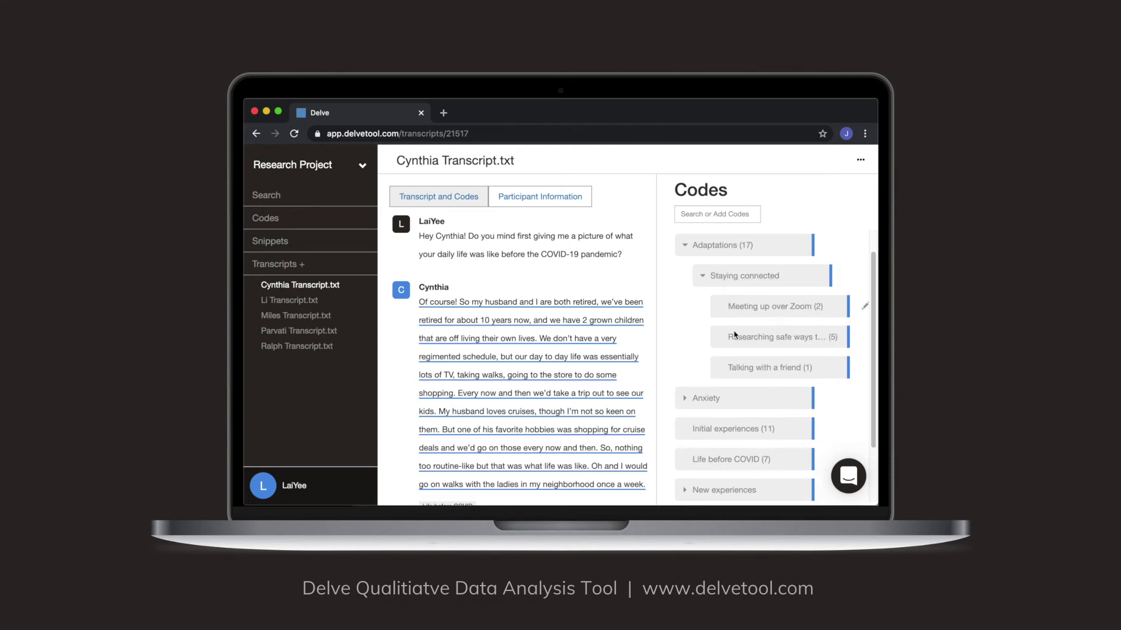
pyautogui.scroll(1, 797, 353)
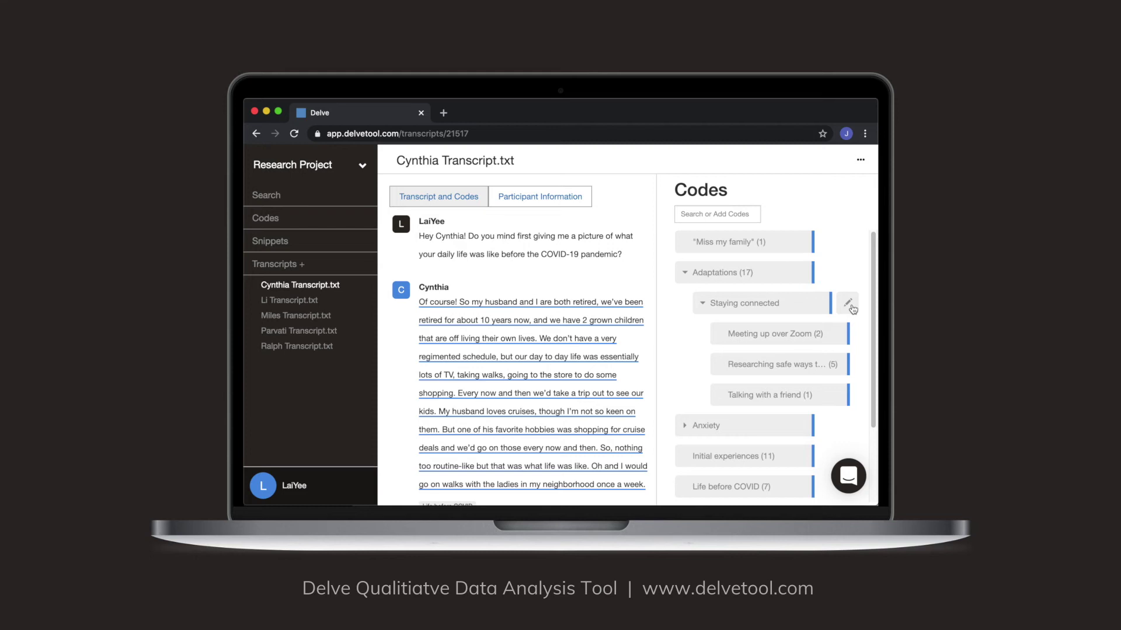
# Step: Describe Staying connected as 'Staying connected with others despite being physically separated.'
pyautogui.click(847, 303)
pyautogui.click(795, 323)
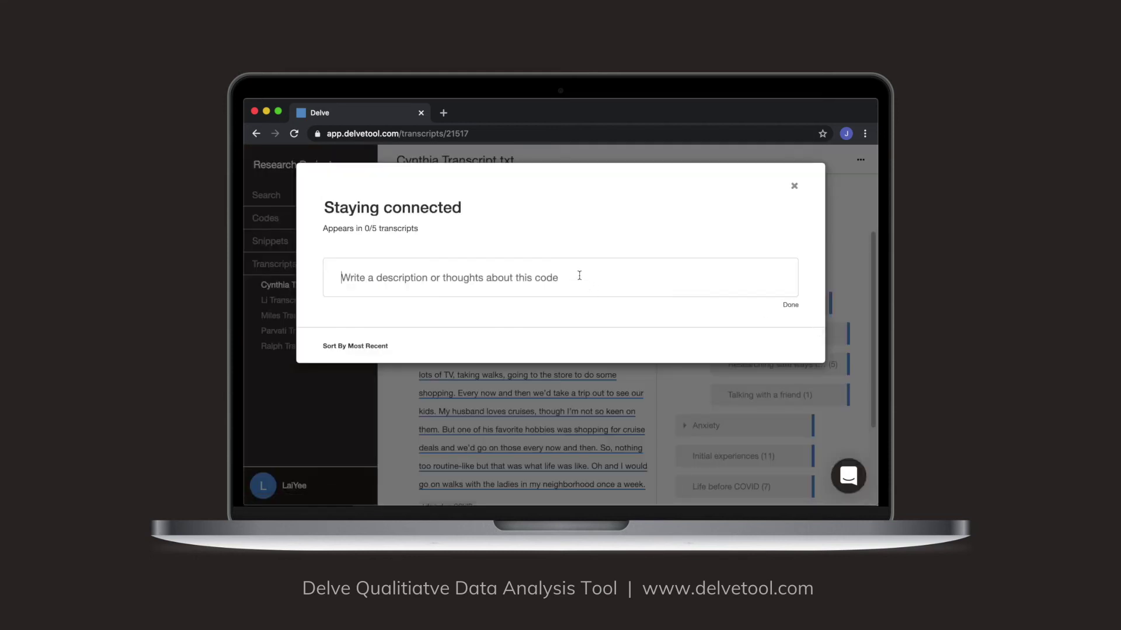
pyautogui.write('Staying connecte')
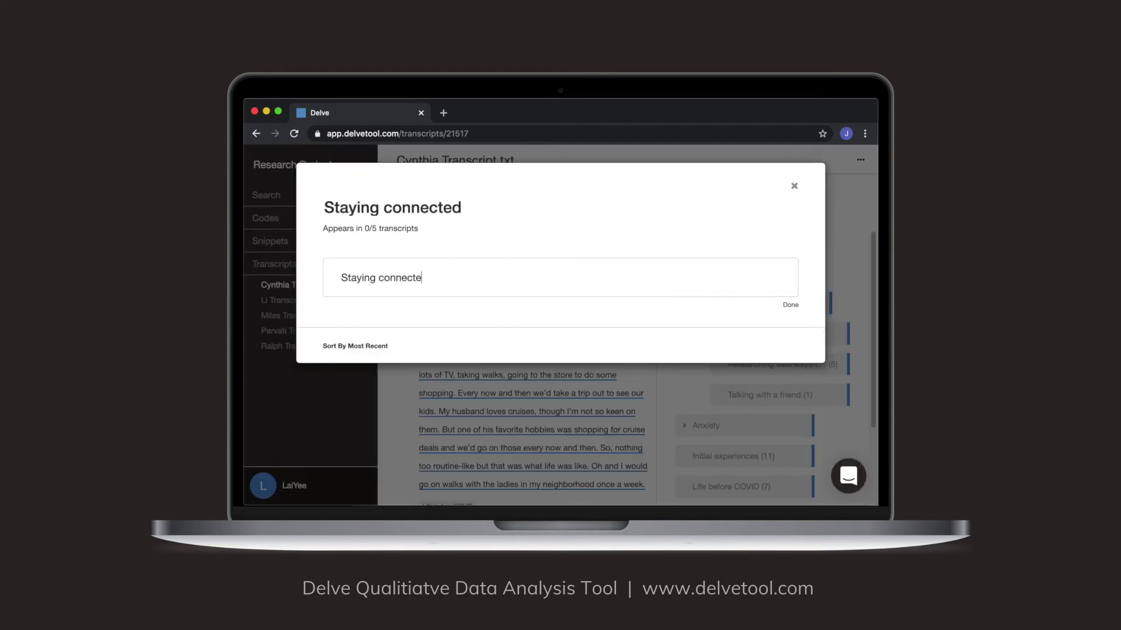
pyautogui.write('d with others despite being physically sep')
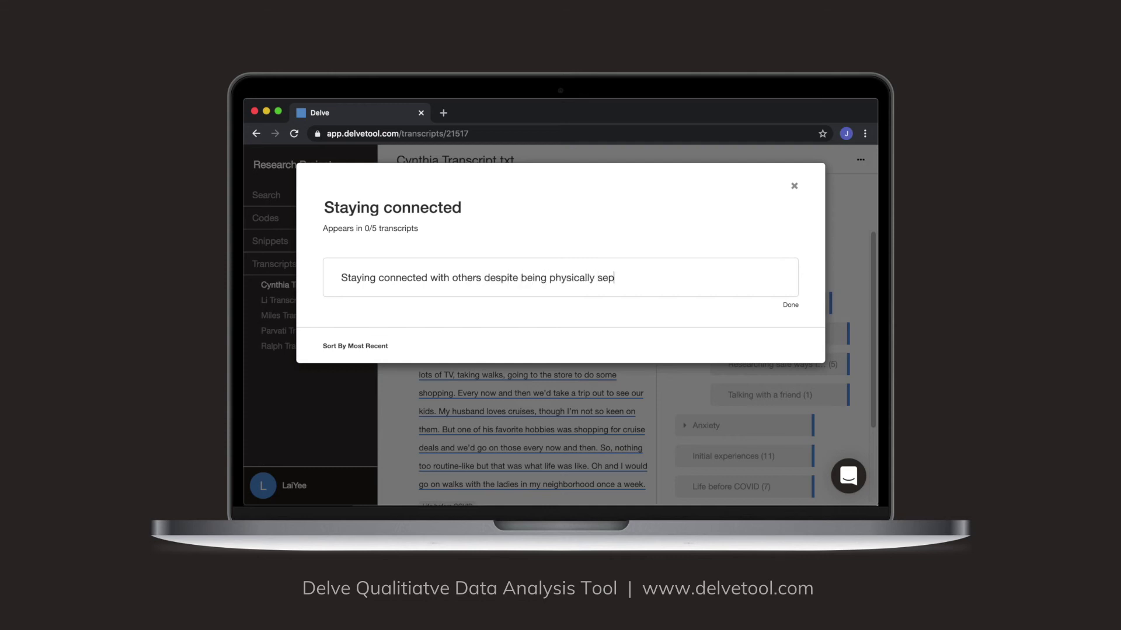
pyautogui.write('arated.')
pyautogui.click(866, 274)
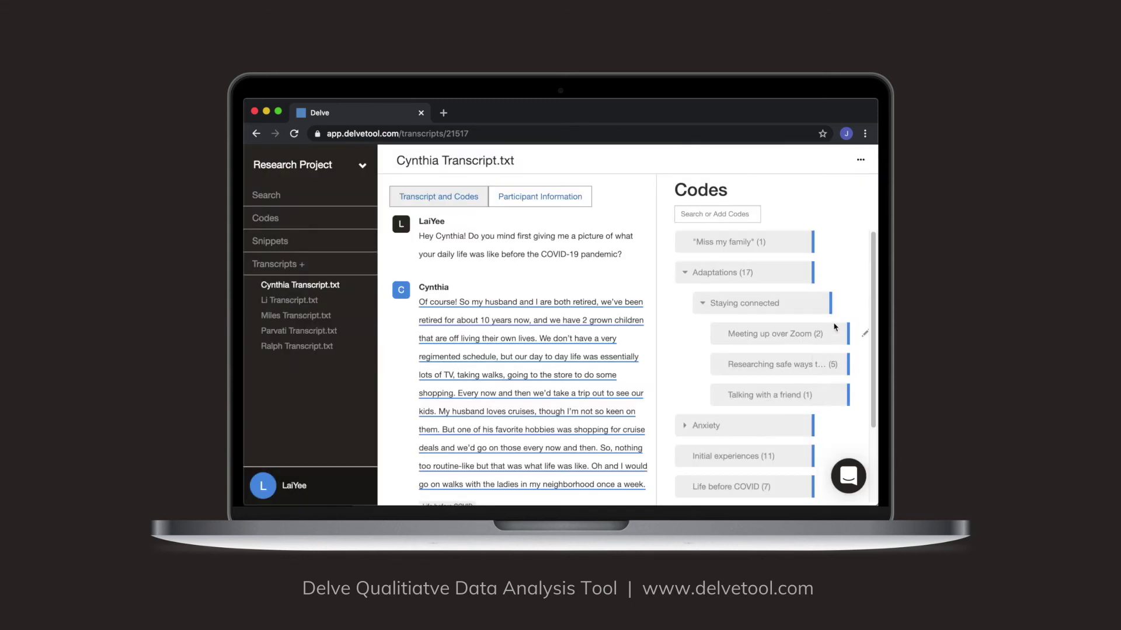
# Step: Review the details of the Meeting up over Zoom code
pyautogui.click(865, 333)
pyautogui.click(823, 354)
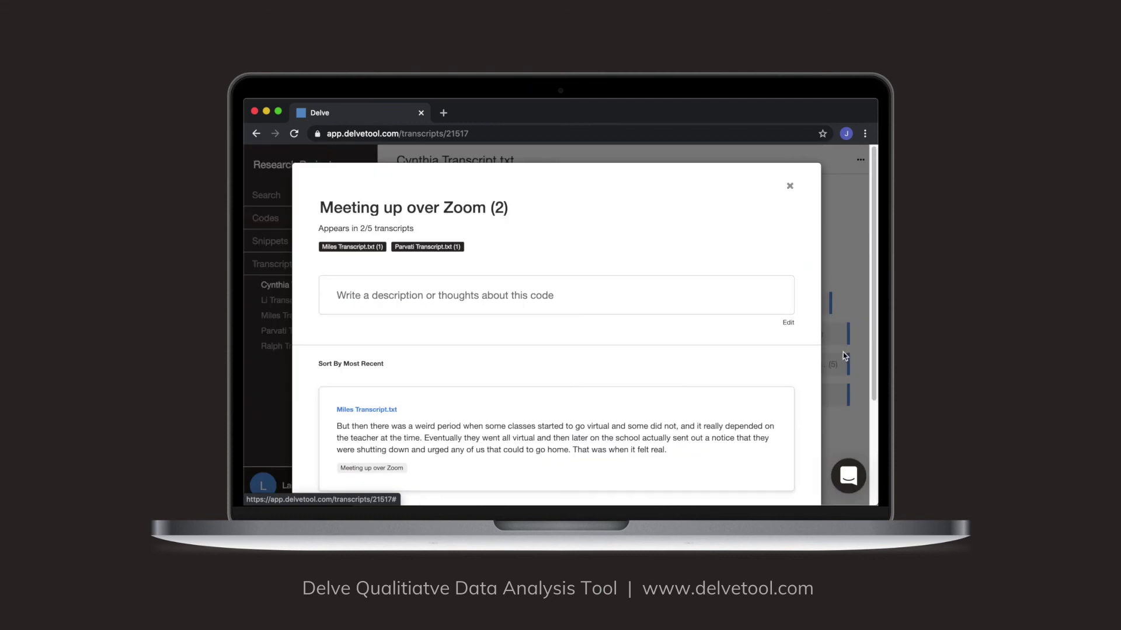
pyautogui.scroll(-3, 597, 475)
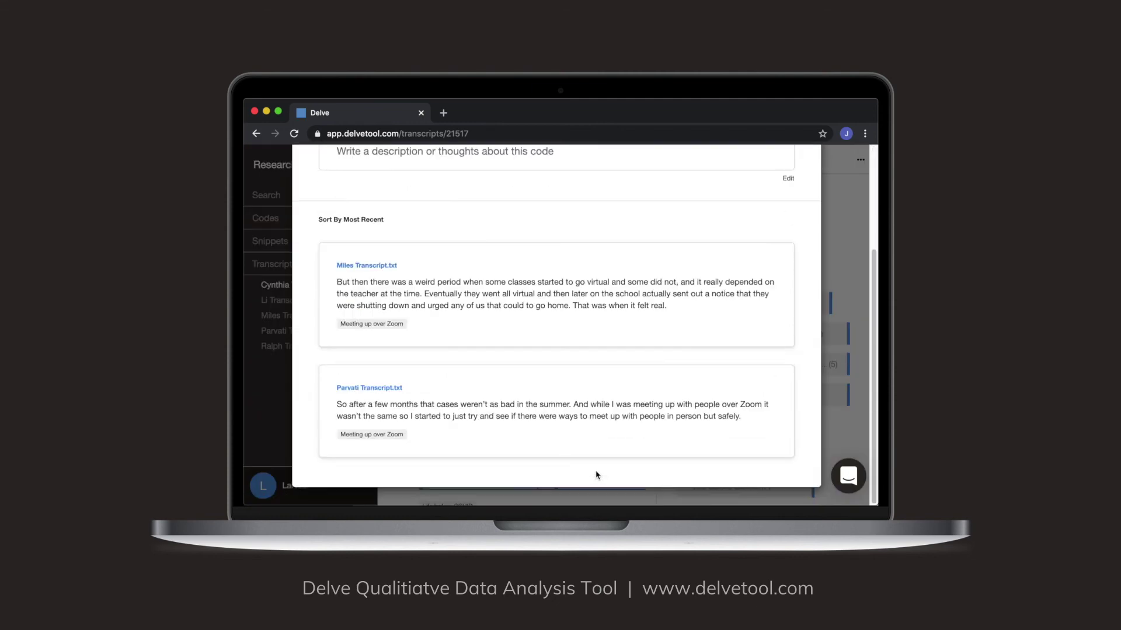
pyautogui.click(857, 307)
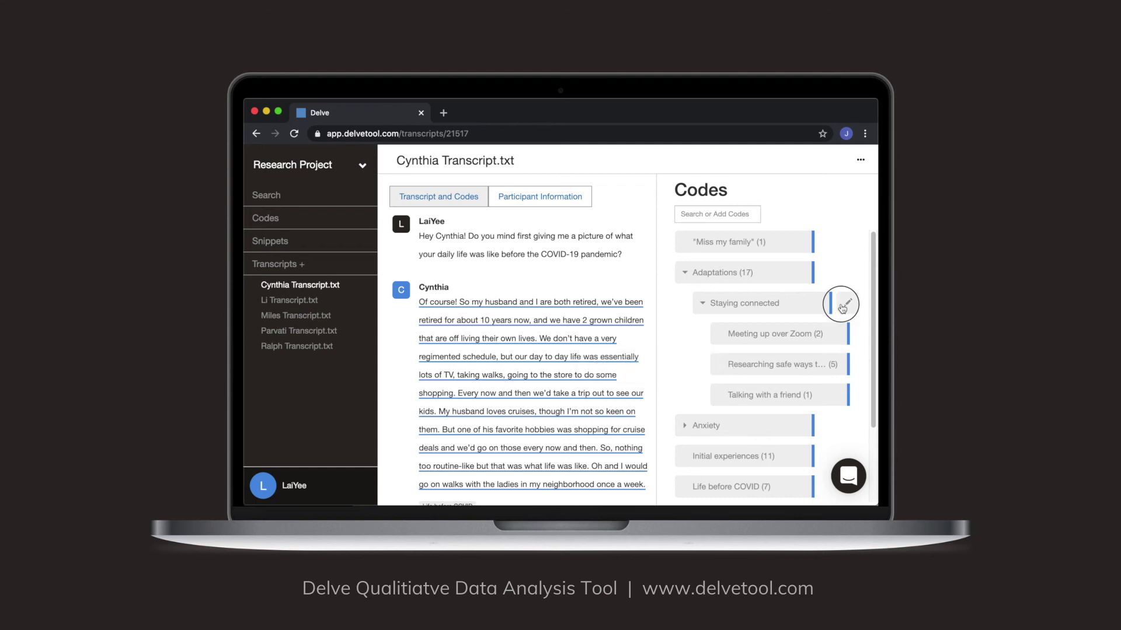
# Step: Extend Staying connected's description with a line about meeting up safely despite COVID restrictions
pyautogui.click(840, 304)
pyautogui.click(797, 322)
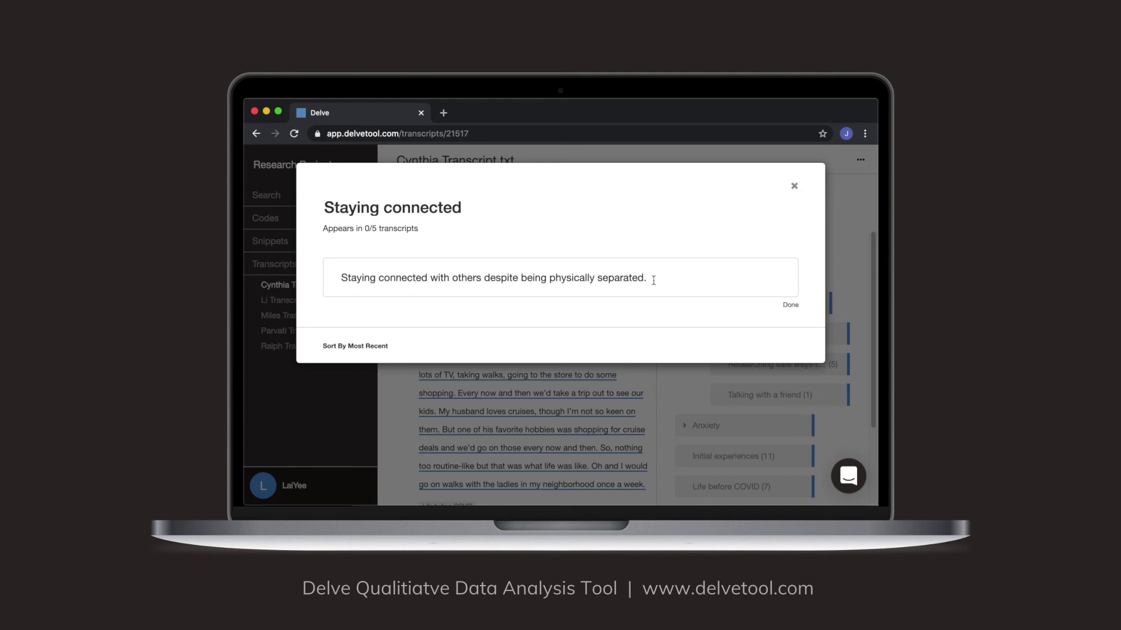
pyautogui.press('Return')
pyautogui.write('Or fi')
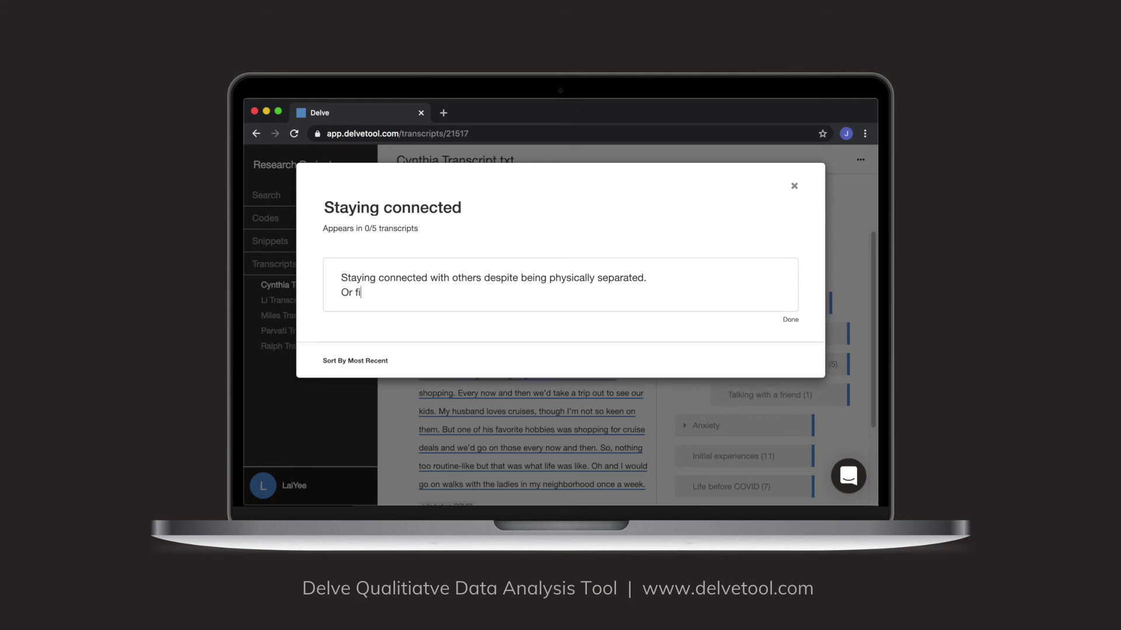
pyautogui.write('nding safe ways to meet up despi')
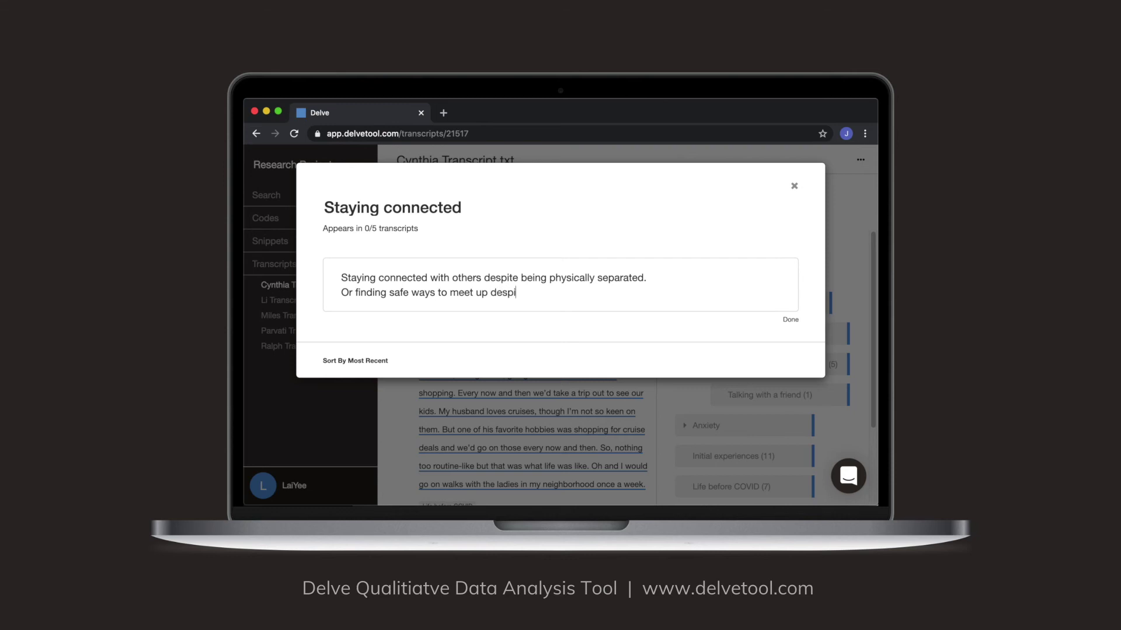
pyautogui.write('te the COVID restrictions. Finding ways to safely meet up.')
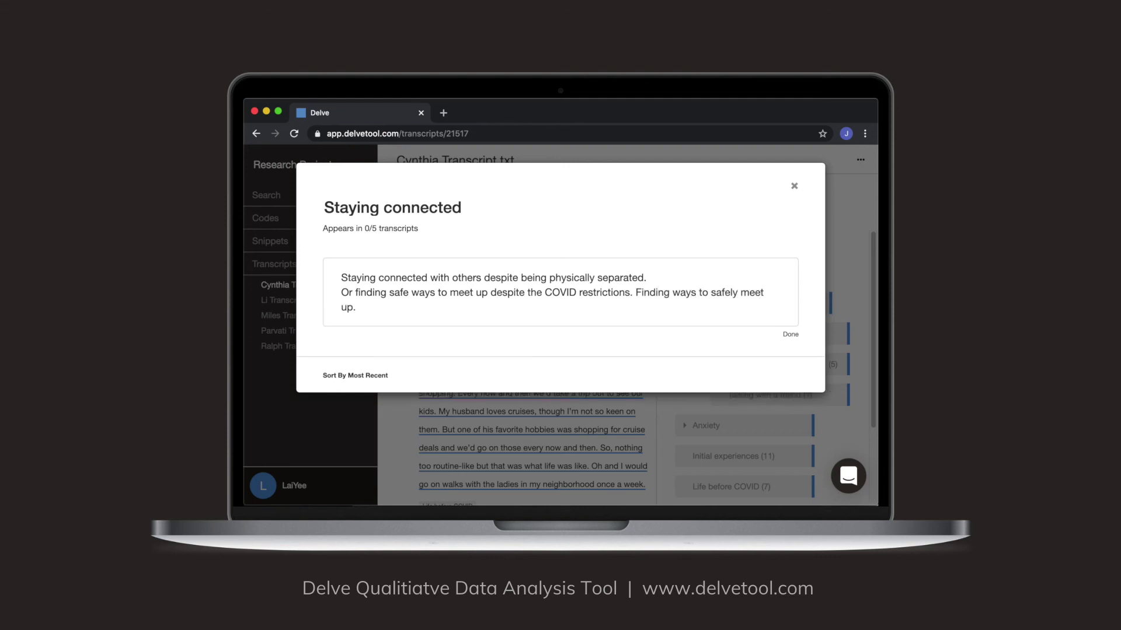
pyautogui.click(791, 335)
pyautogui.click(827, 354)
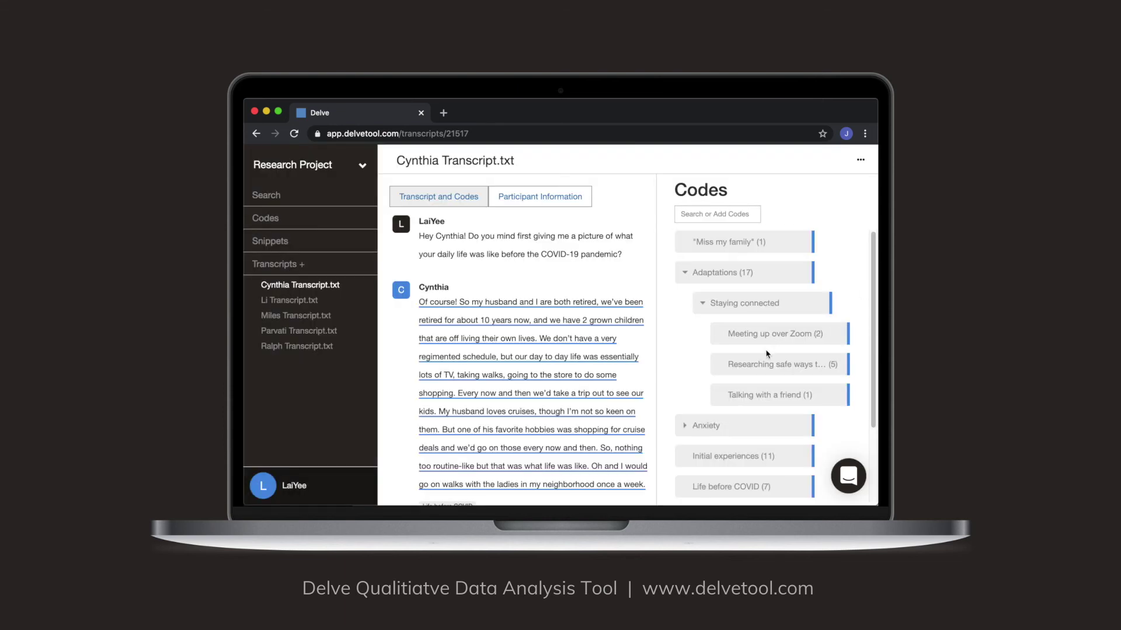
# Step: Collapse Adaptations, nest Life before COVID under Initial experiences, and expand the Anxiety theme
pyautogui.click(686, 270)
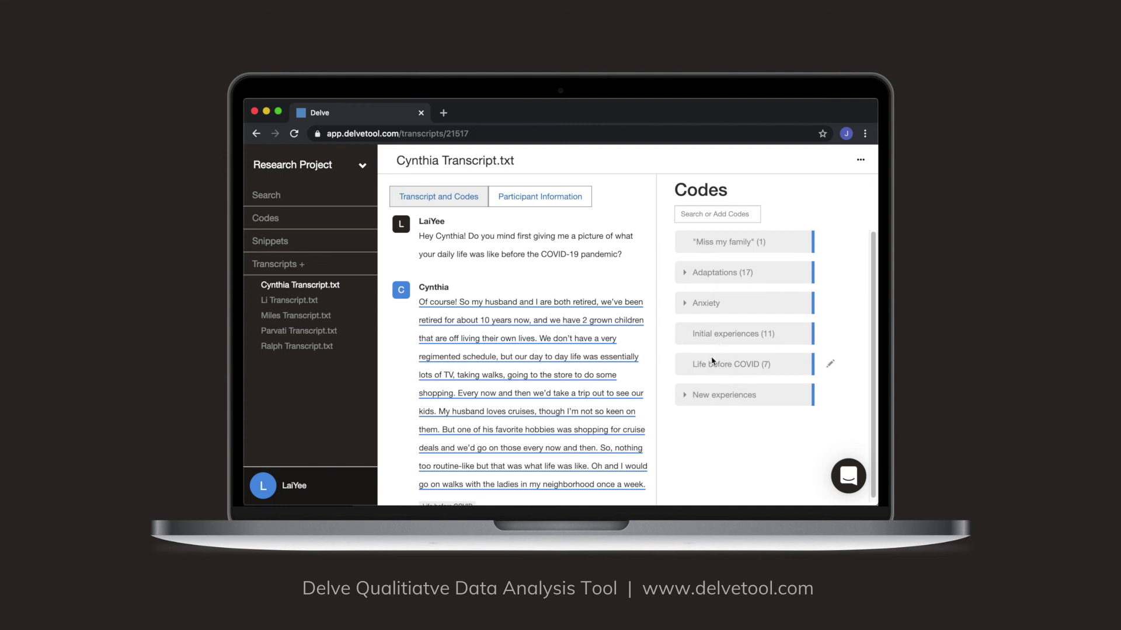
pyautogui.moveTo(703, 362); pyautogui.dragTo(704, 346)
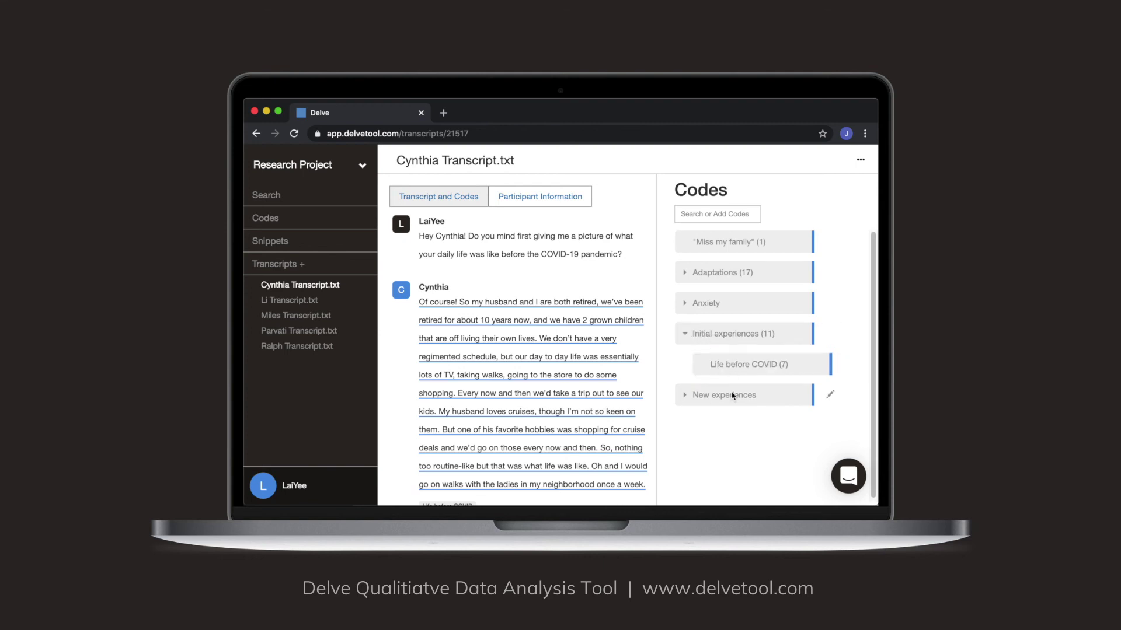
pyautogui.click(686, 309)
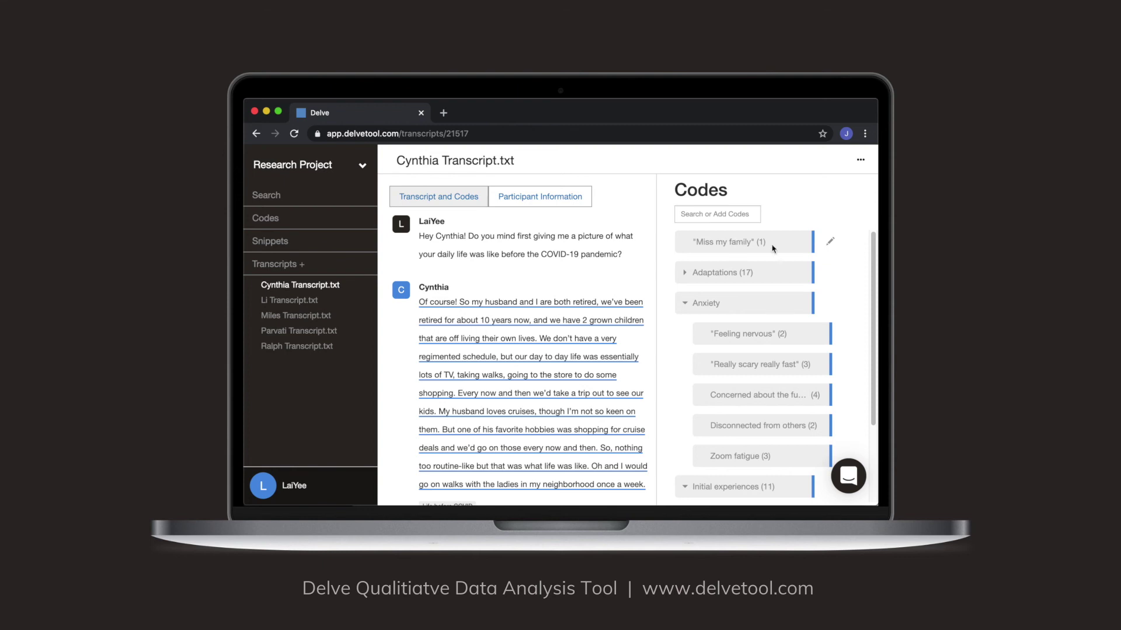
# Step: Review the 'Miss my family' code's details, then move it into the Anxiety theme
pyautogui.click(830, 241)
pyautogui.click(783, 263)
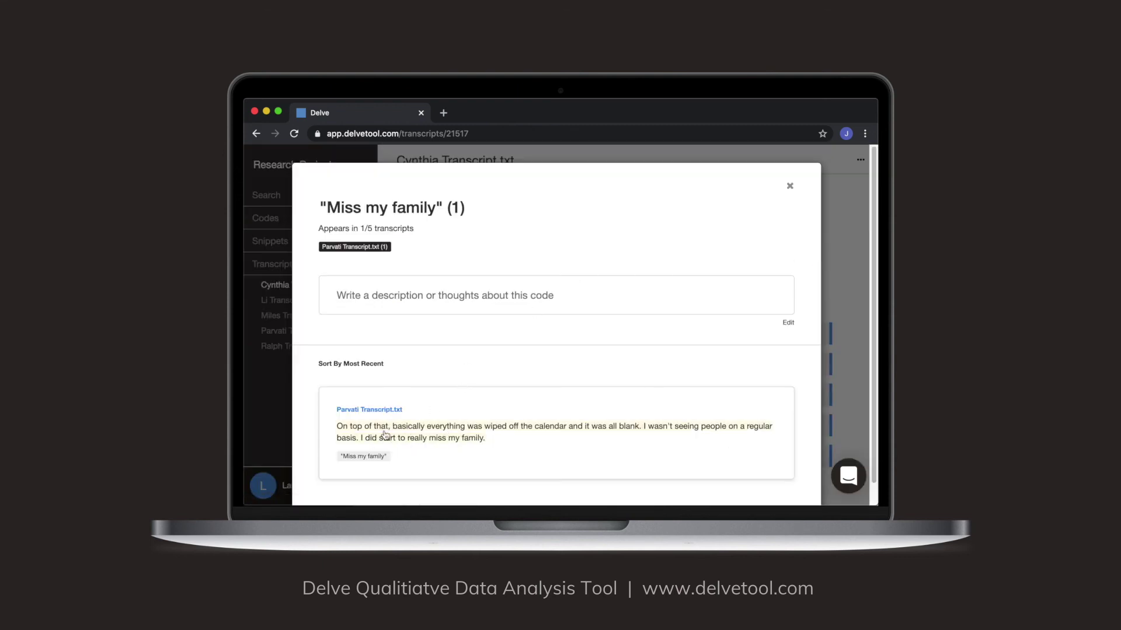
pyautogui.click(851, 353)
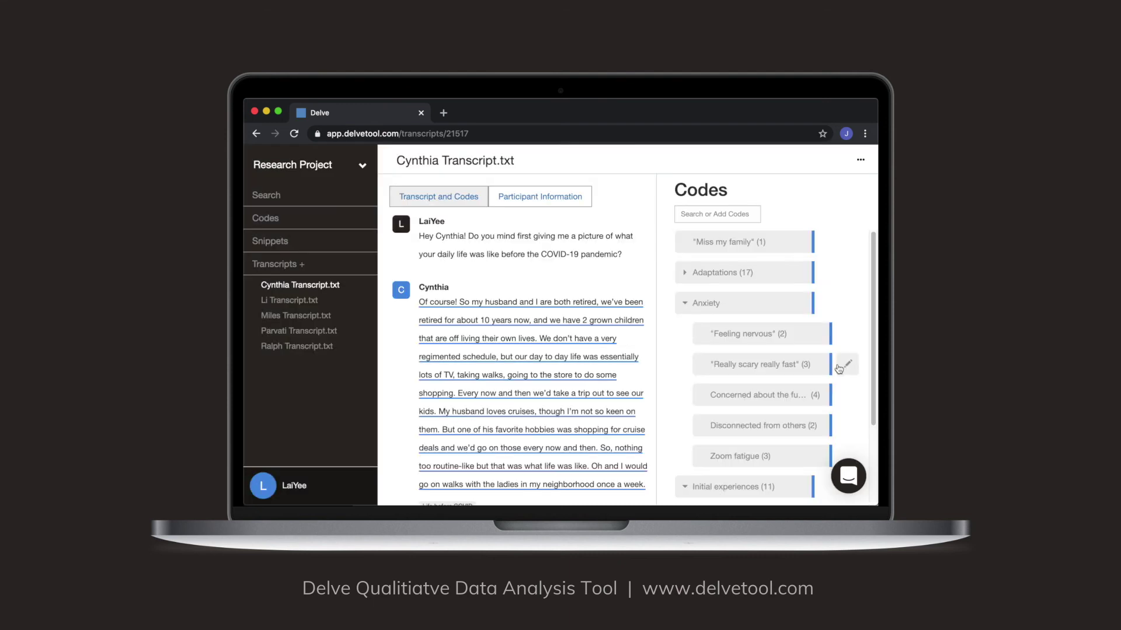
pyautogui.moveTo(721, 247); pyautogui.dragTo(732, 335)
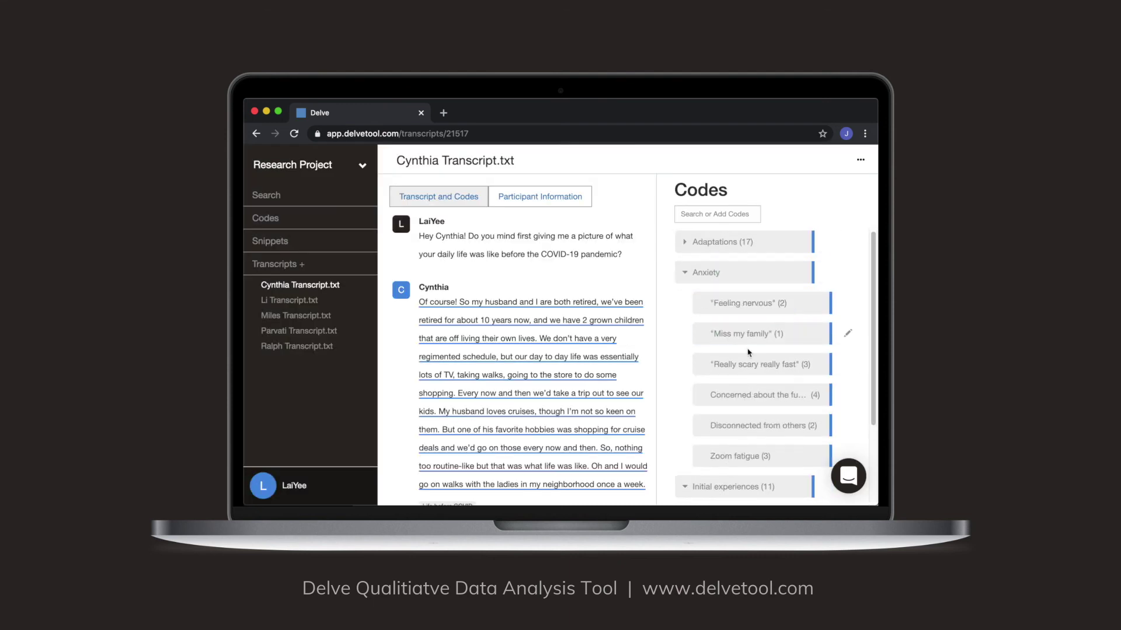
pyautogui.scroll(-1, 759, 366)
pyautogui.scroll(-1, 759, 366)
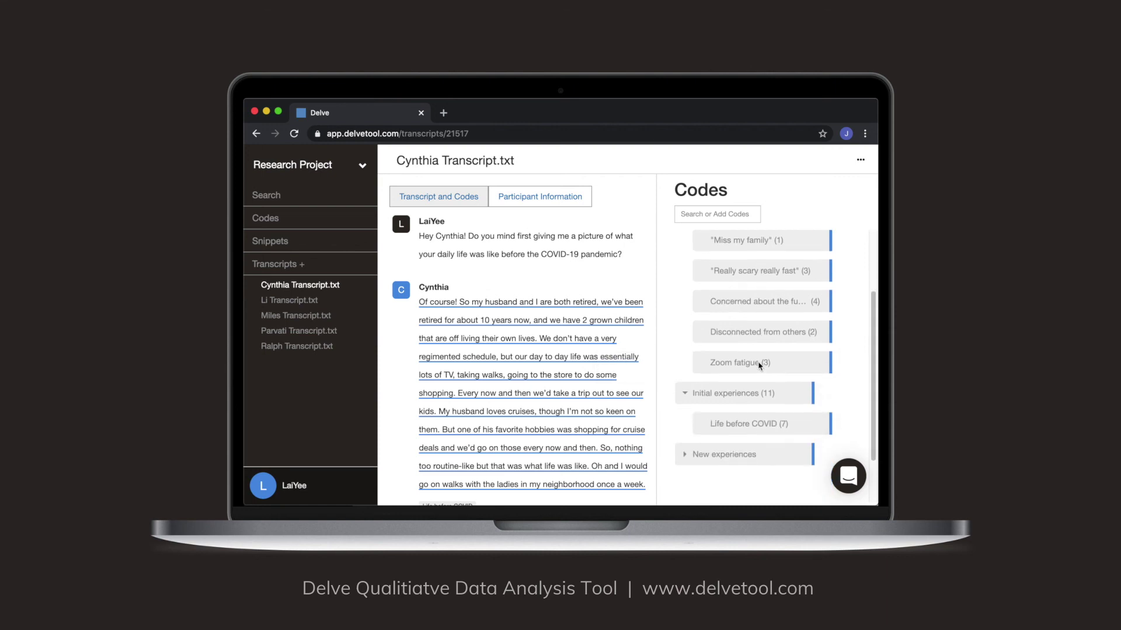
pyautogui.scroll(2, 760, 366)
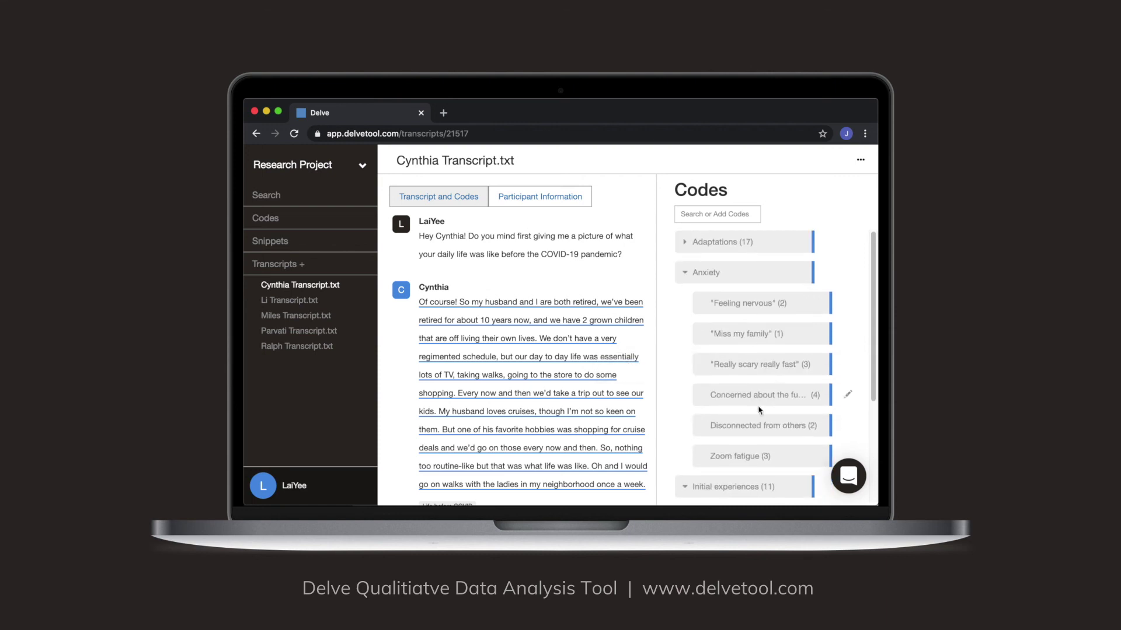
# Step: Add a new code named 'Loneliness' to the codebook
pyautogui.click(732, 209)
pyautogui.write('Loneliness')
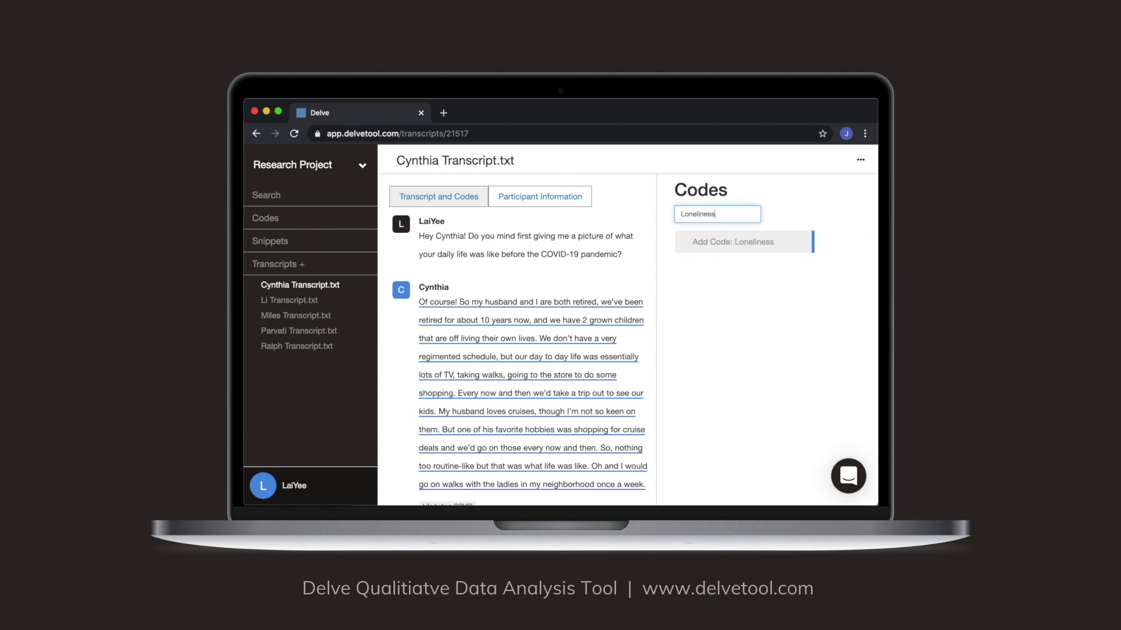
pyautogui.press('Return')
# Step: Nest 'Miss my family' and 'Disconnected from others' under Loneliness
pyautogui.scroll(-3, 744, 340)
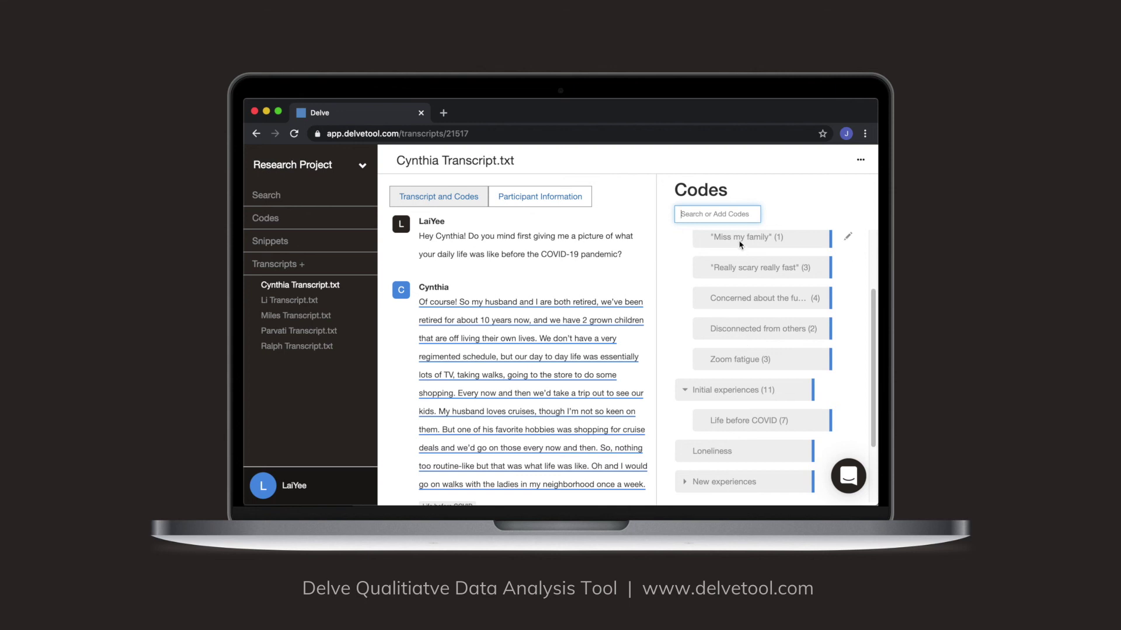
pyautogui.moveTo(740, 242); pyautogui.dragTo(743, 411)
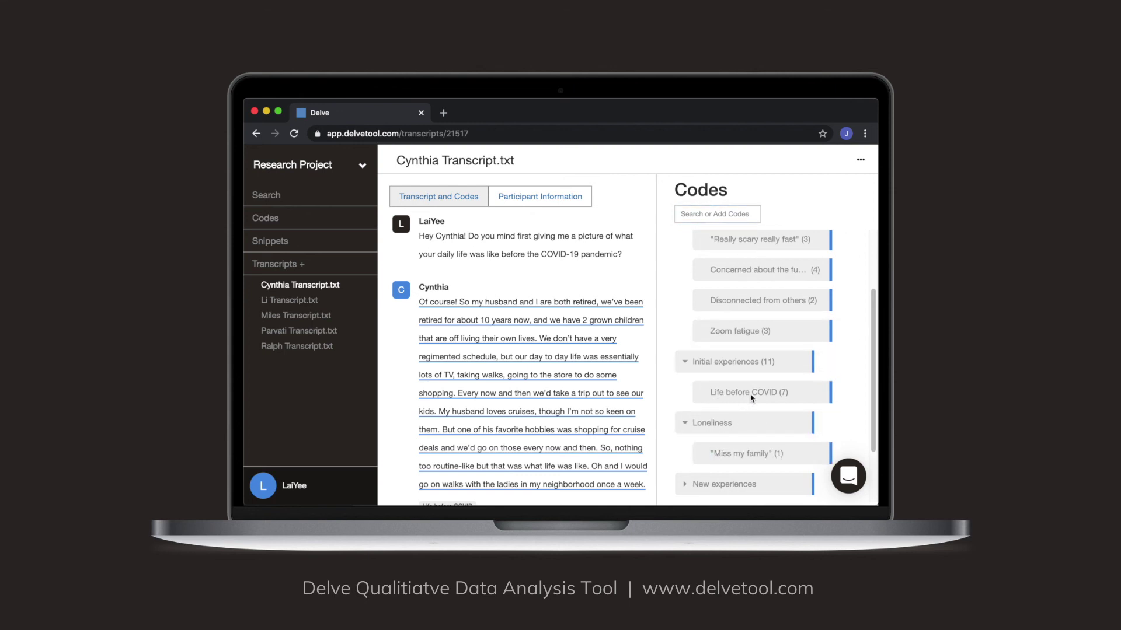
pyautogui.scroll(2, 751, 397)
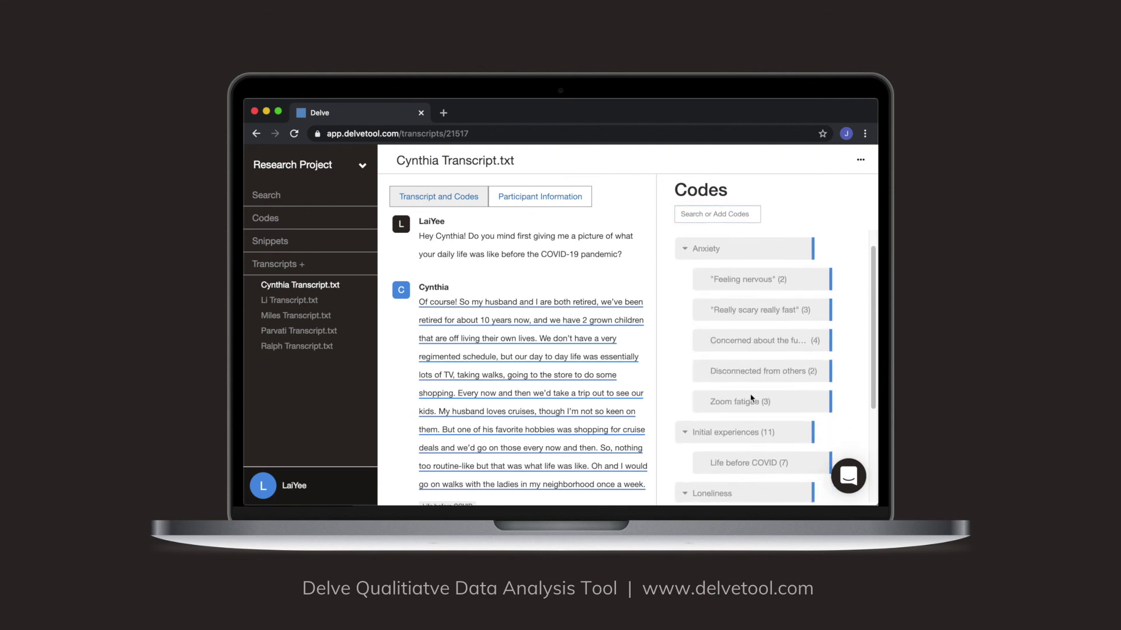
pyautogui.scroll(-2, 751, 398)
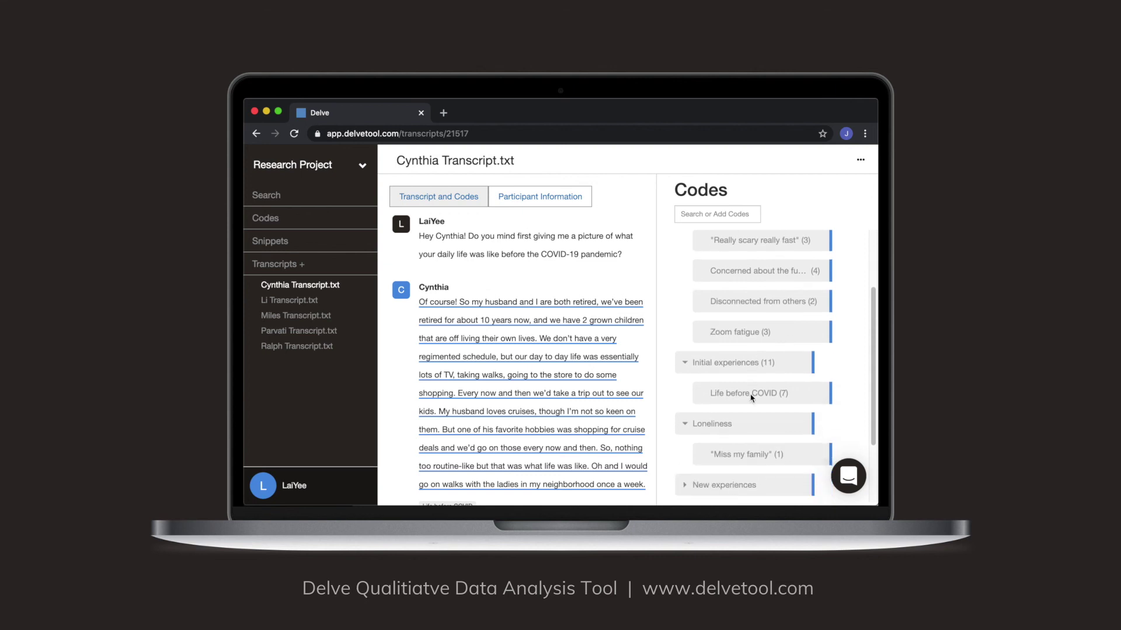
pyautogui.click(741, 303)
pyautogui.moveTo(741, 304); pyautogui.dragTo(729, 422)
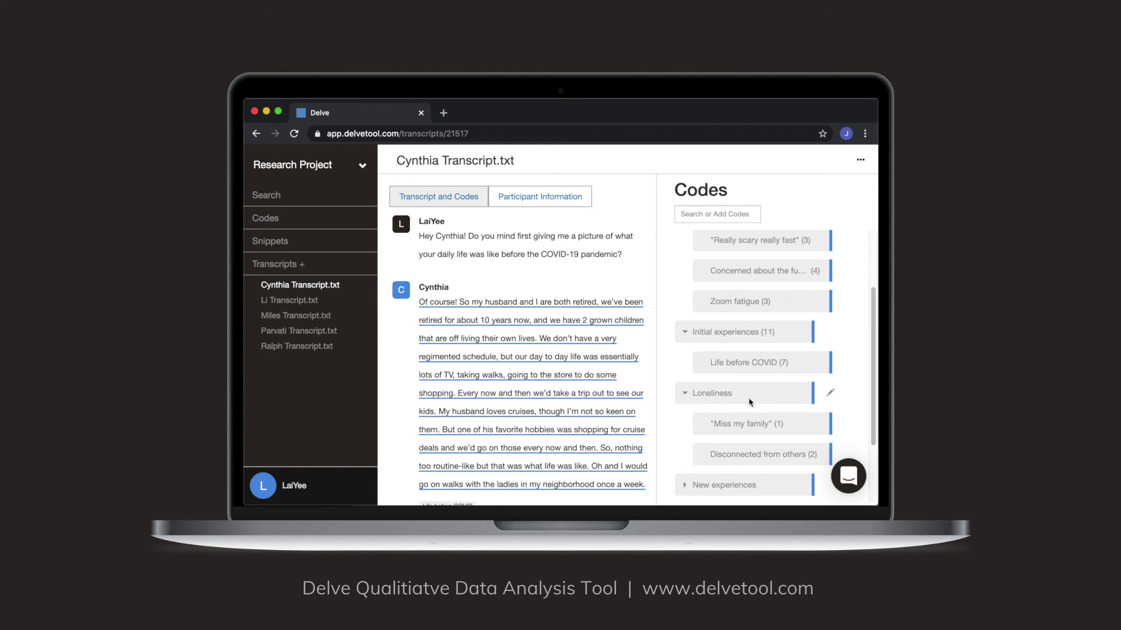
pyautogui.scroll(-1, 751, 403)
# Step: Expand the Adaptations theme to show its nested codes
pyautogui.scroll(5, 752, 404)
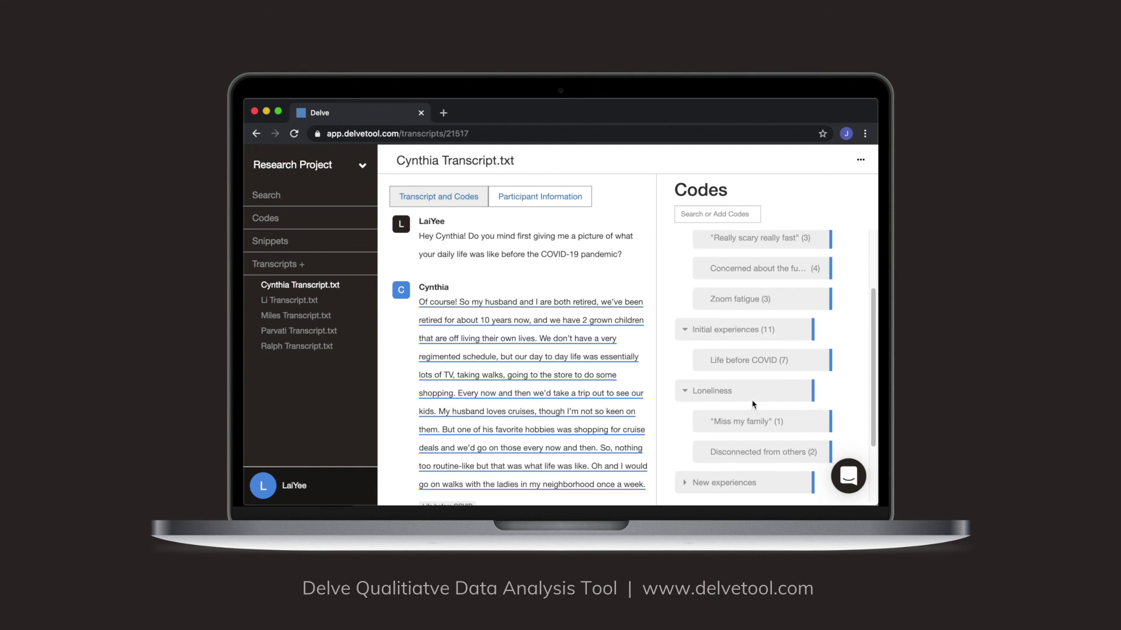
pyautogui.scroll(-5, 753, 404)
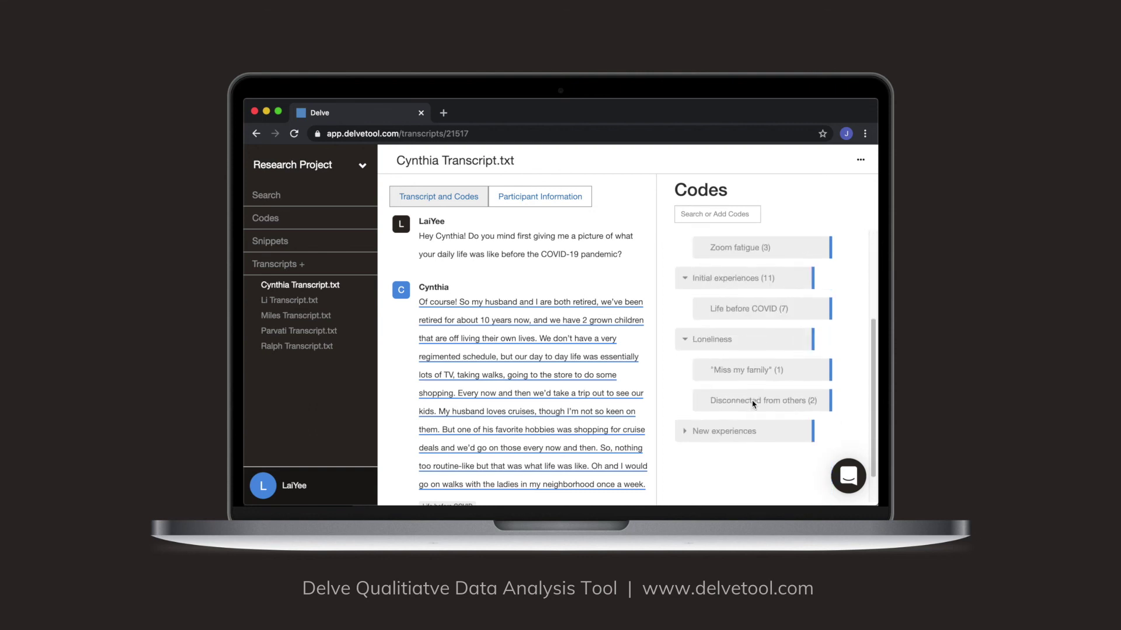
pyautogui.scroll(2, 753, 404)
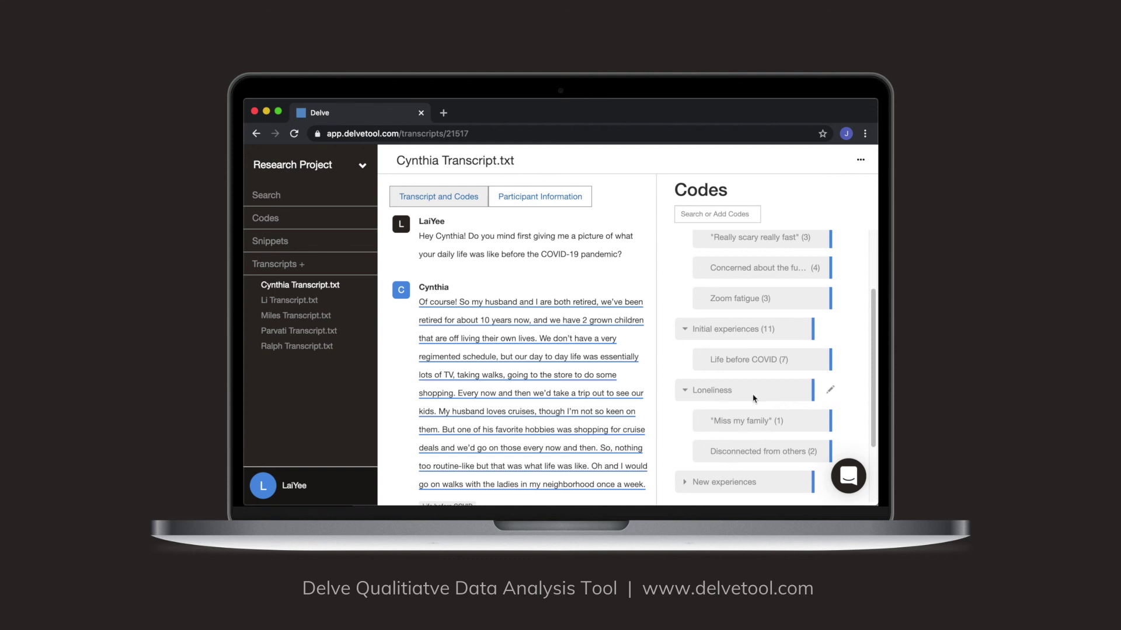
pyautogui.scroll(4, 753, 402)
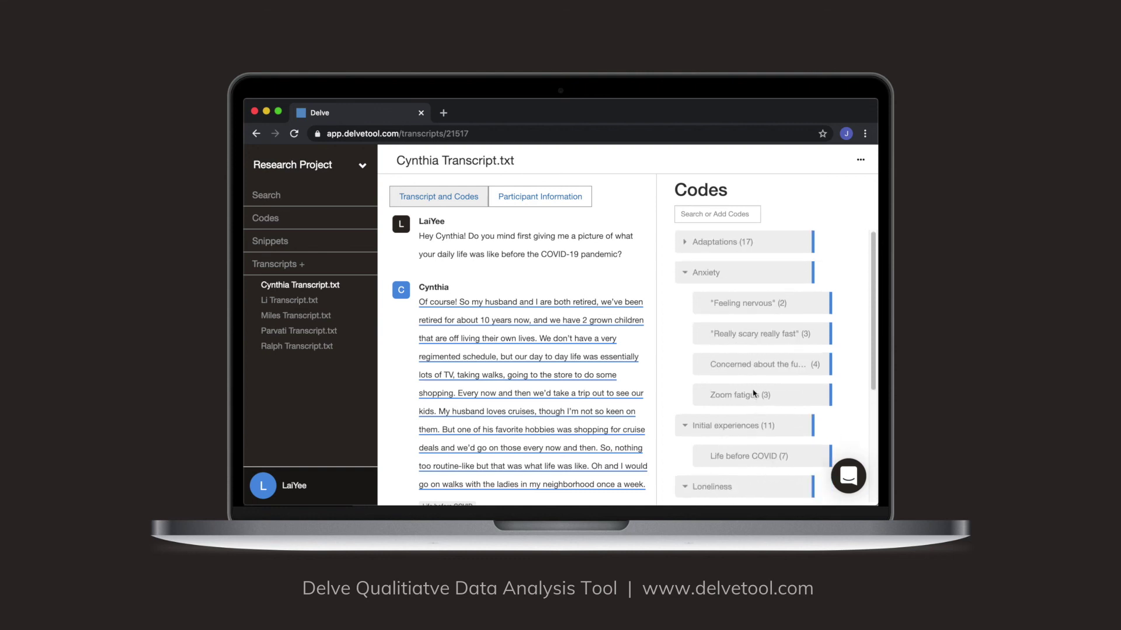
pyautogui.click(684, 243)
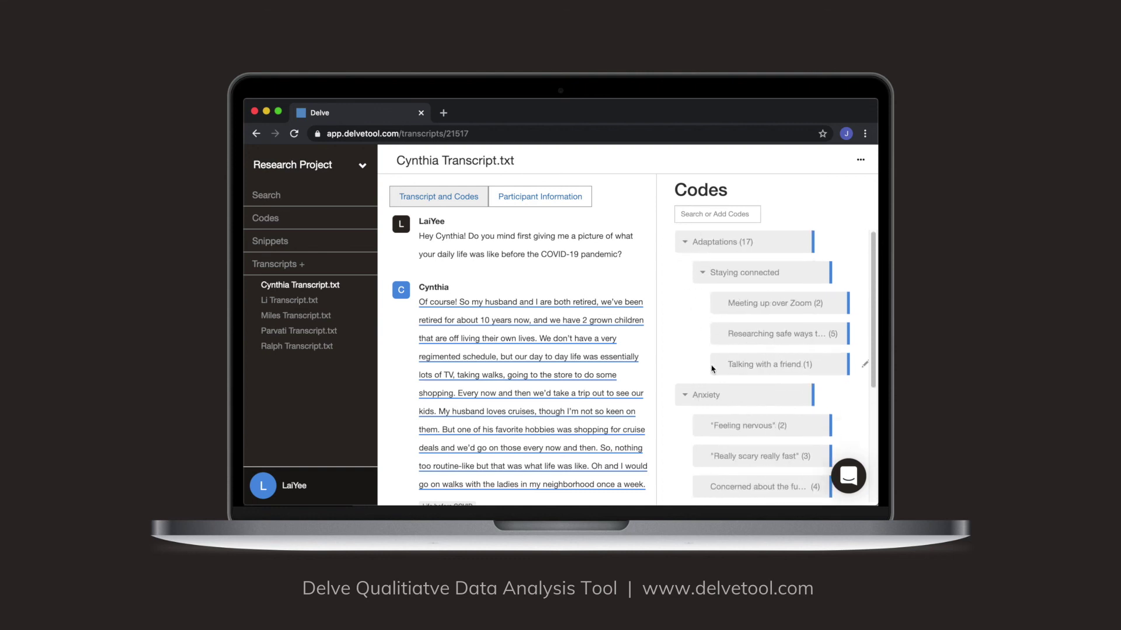
pyautogui.scroll(-5, 711, 369)
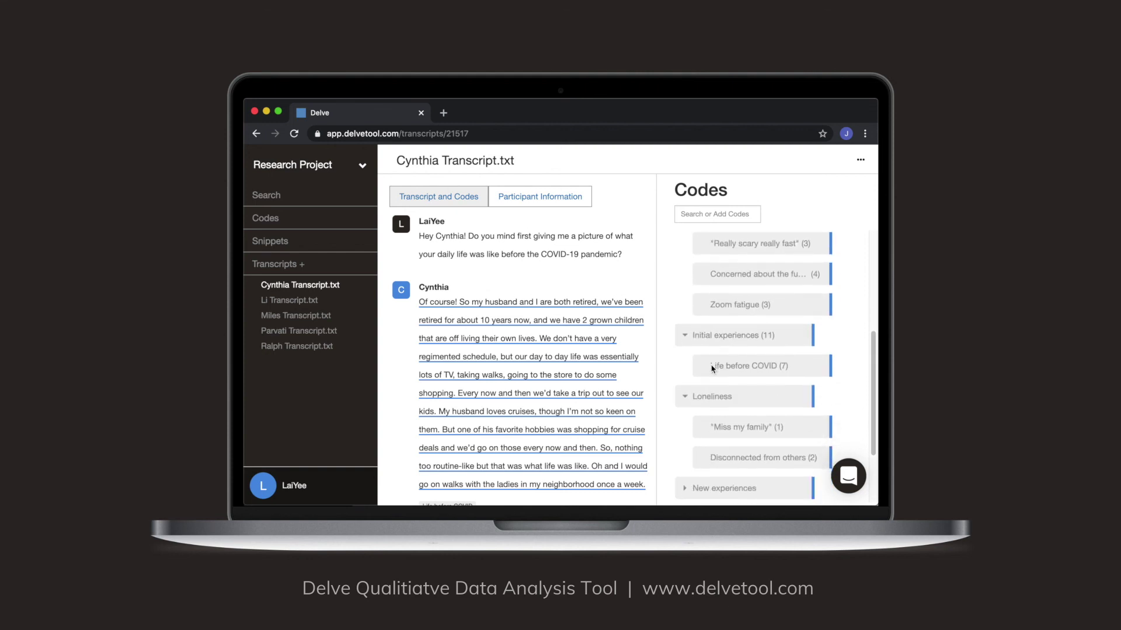
pyautogui.scroll(6, 712, 368)
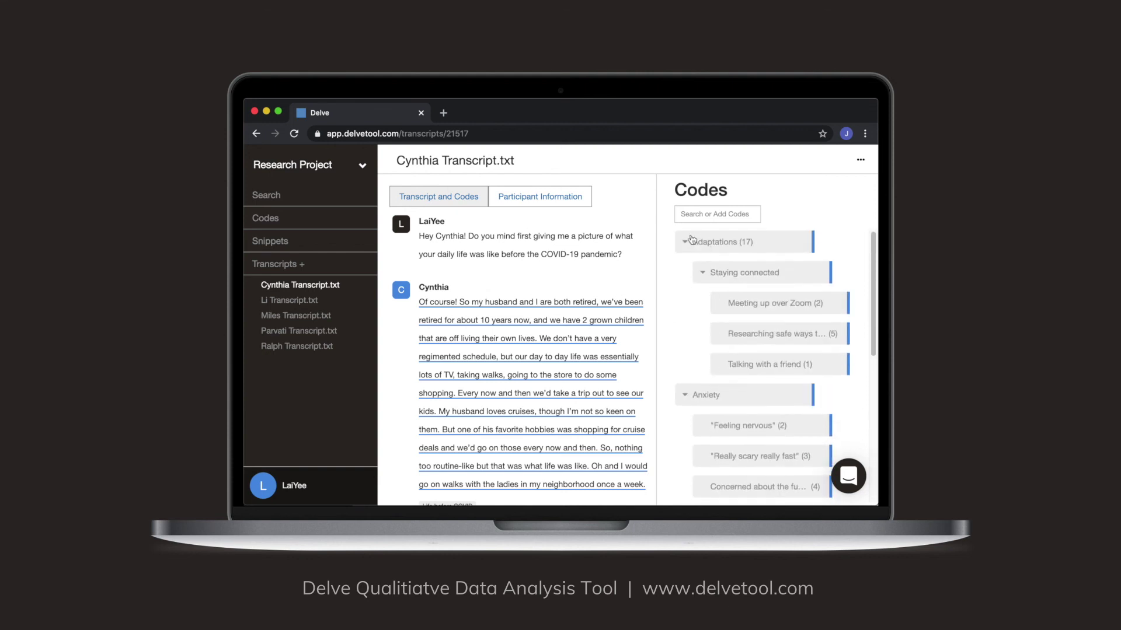
# Step: Expand the New experiences theme and review the full five-theme hierarchy
pyautogui.moveTo(764, 249)
pyautogui.scroll(-5, 762, 396)
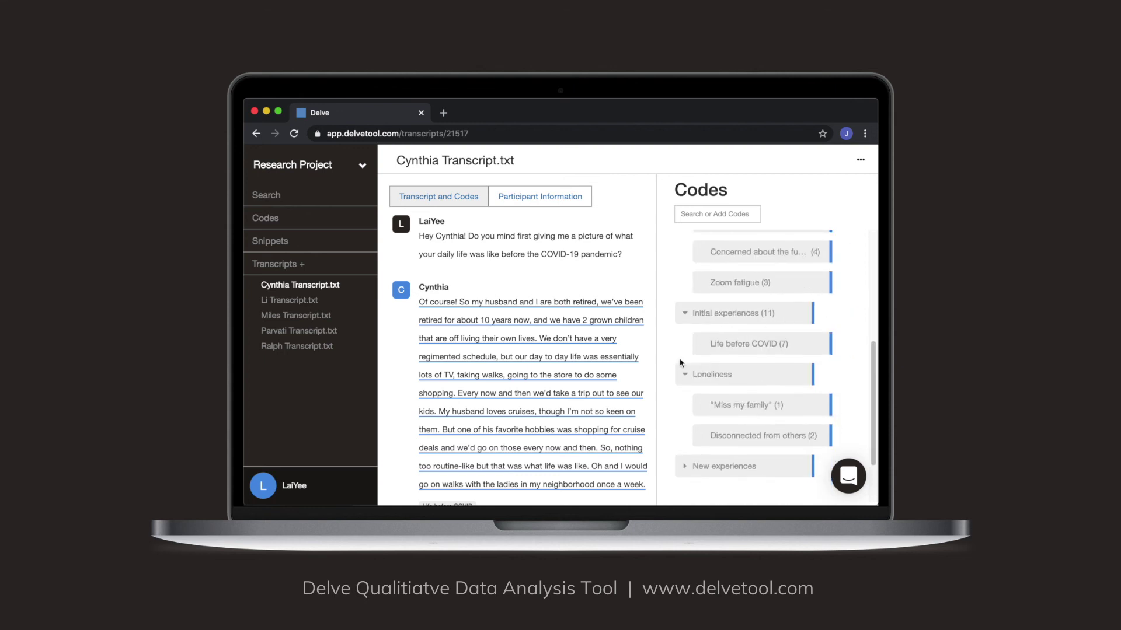
pyautogui.click(684, 467)
pyautogui.scroll(1, 743, 430)
pyautogui.scroll(4, 742, 430)
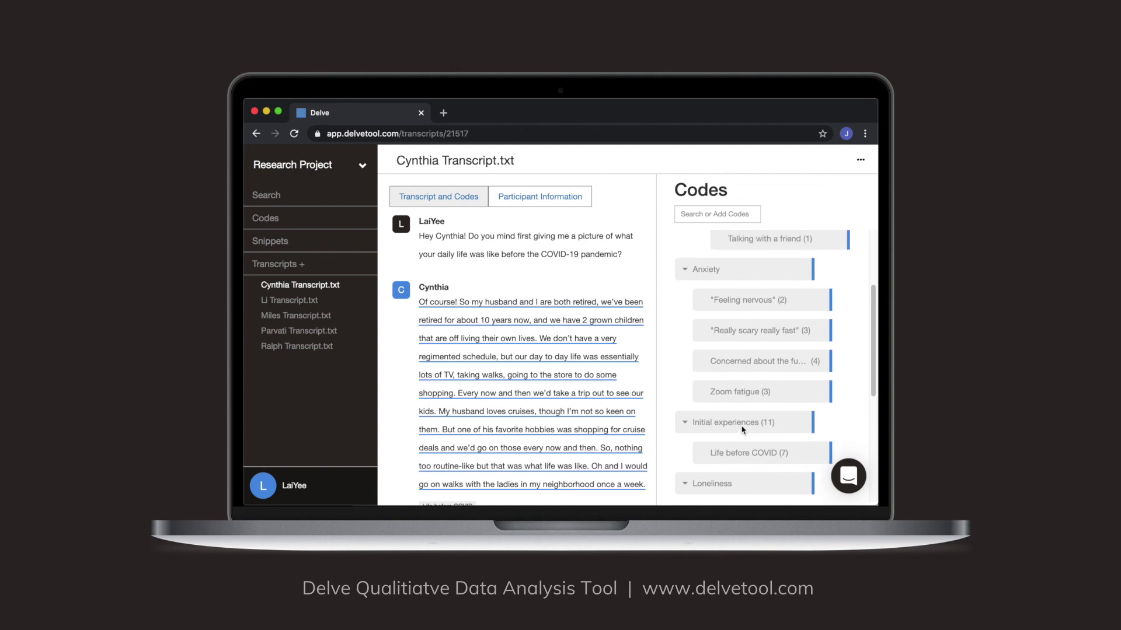
pyautogui.scroll(-5, 742, 430)
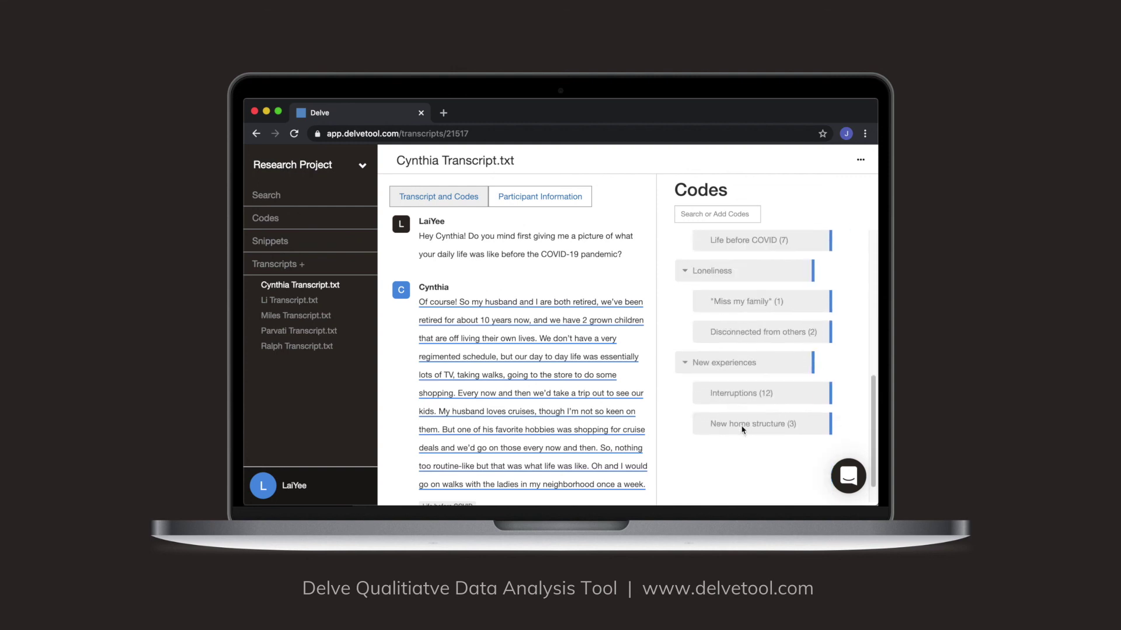
pyautogui.scroll(5, 743, 430)
pyautogui.moveTo(742, 430)
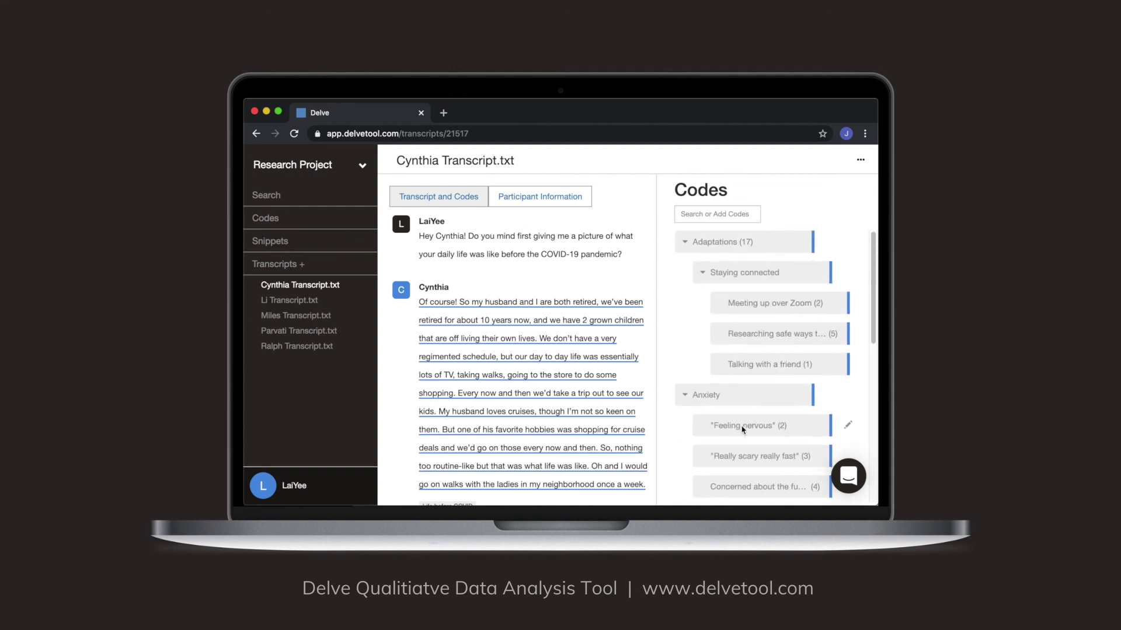